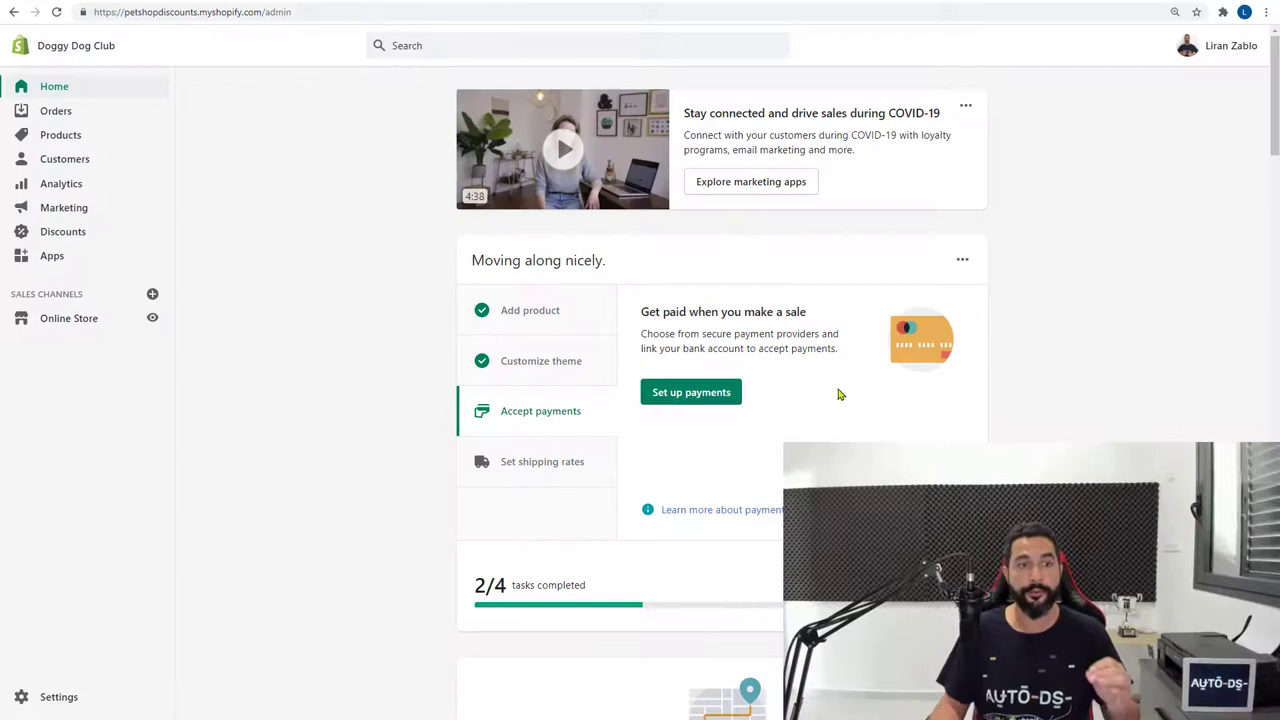
Go to Online Store > Navigation, check the live storefront's footer, and come back to the menus list.
click(103, 324)
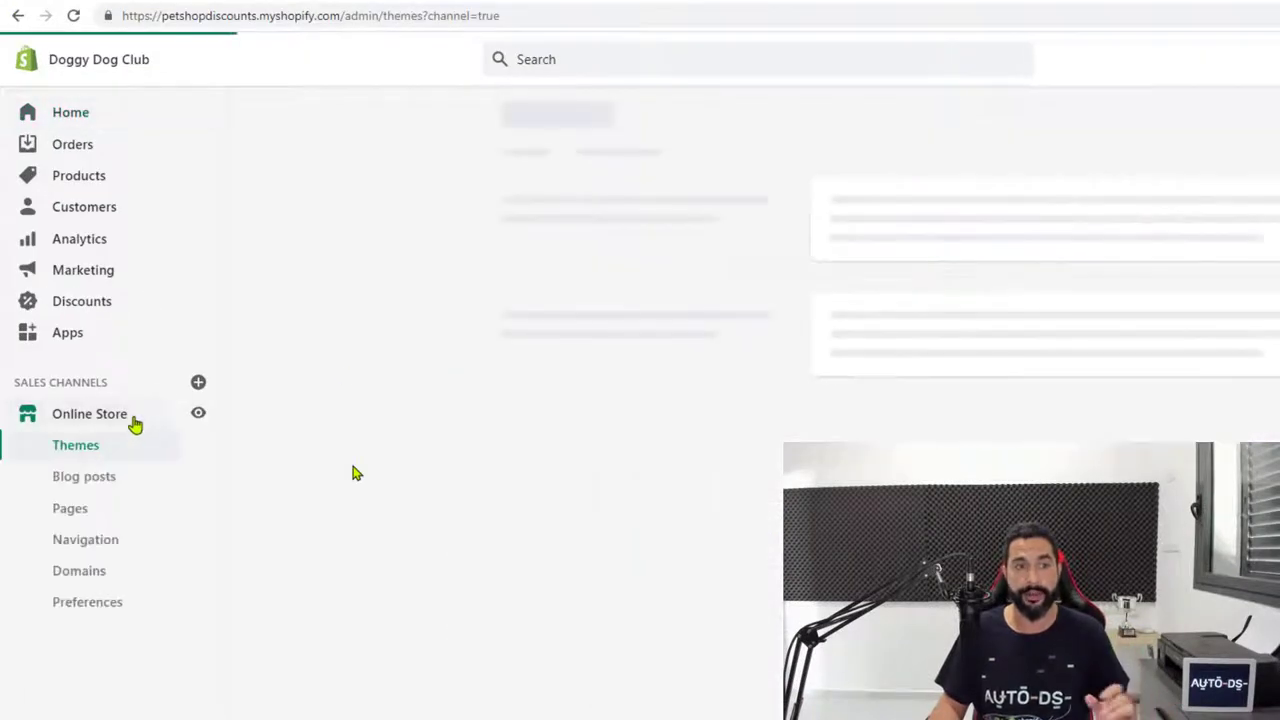
click(96, 546)
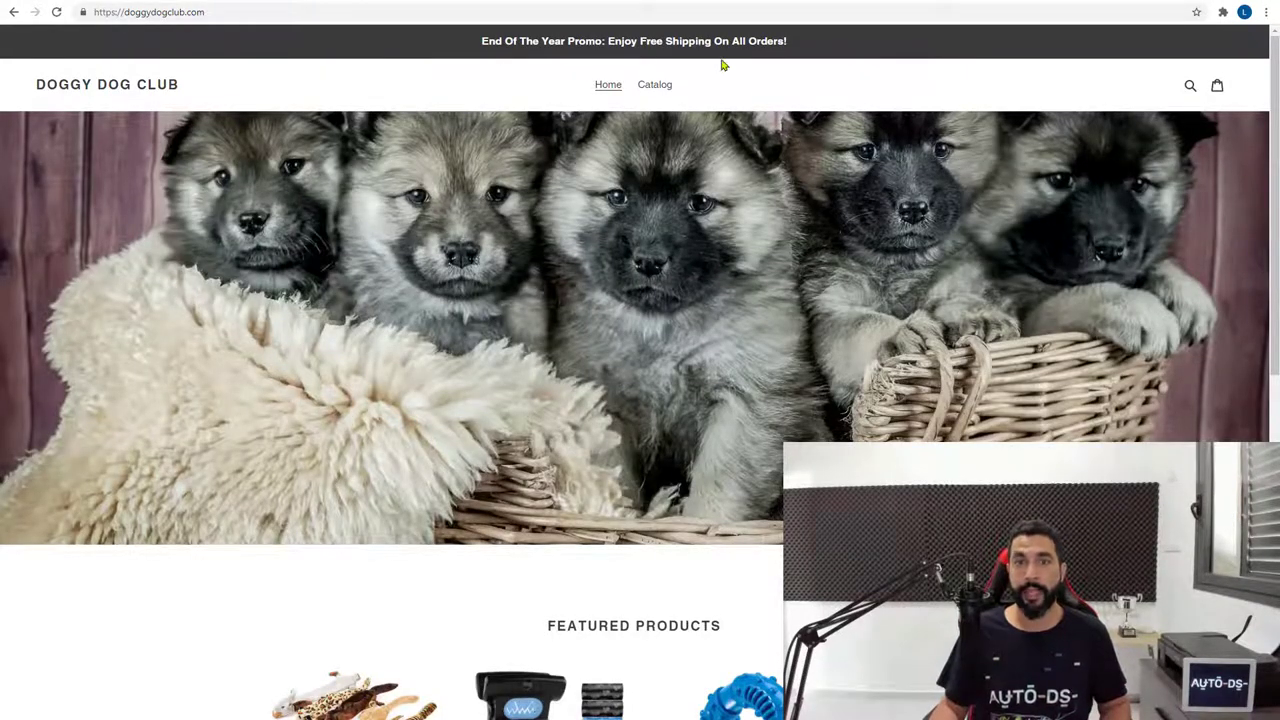
scroll(760, 266, down, 7)
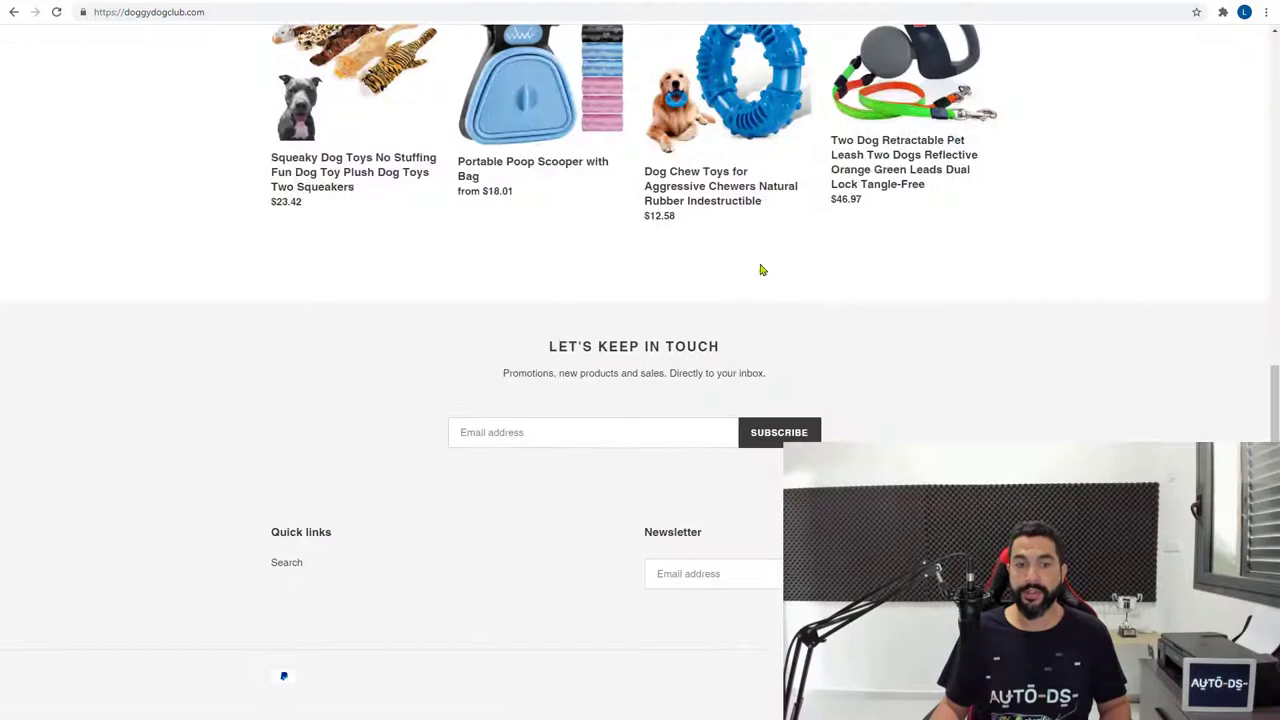
scroll(563, 220, up, 2)
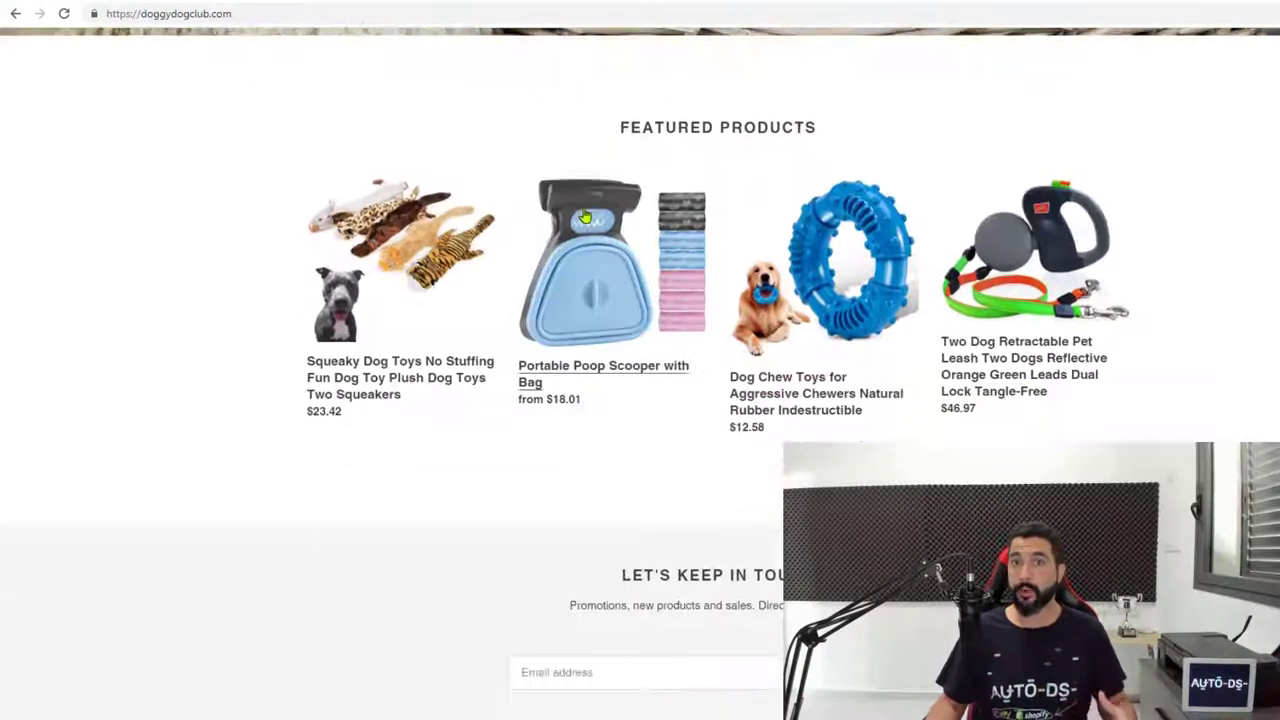
scroll(563, 220, down, 2)
scroll(583, 217, up, 4)
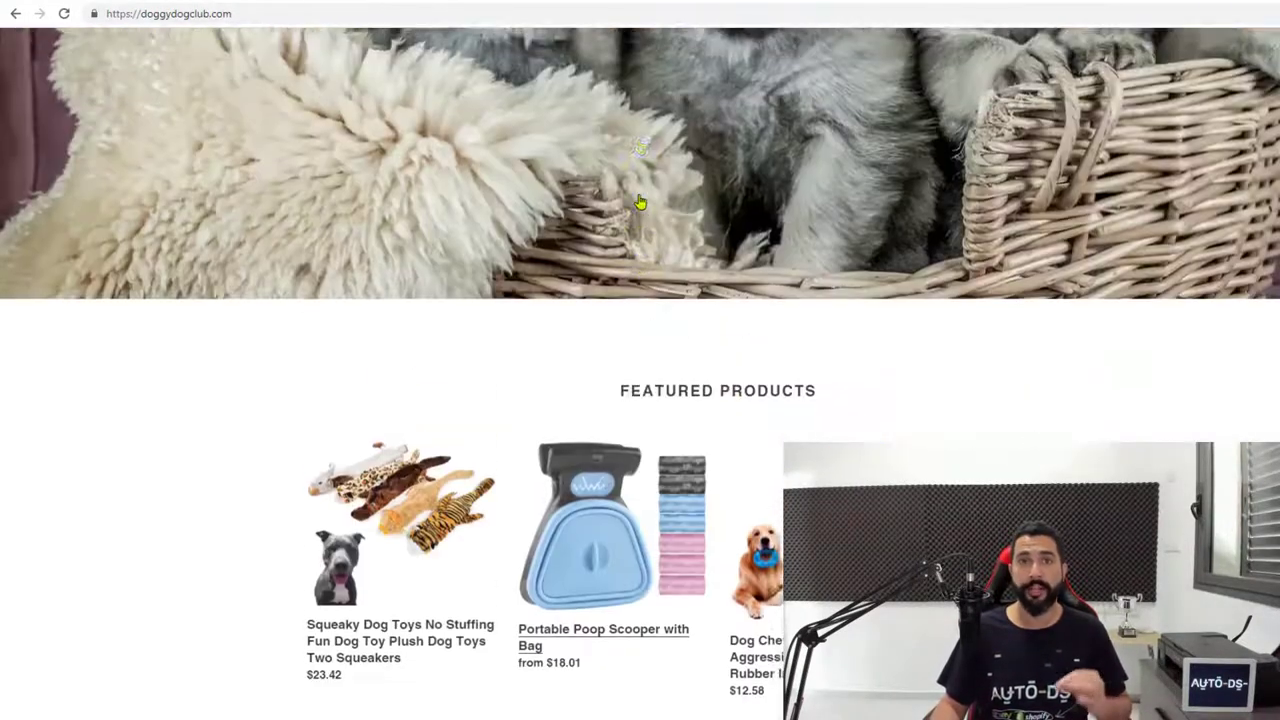
scroll(640, 203, up, 3)
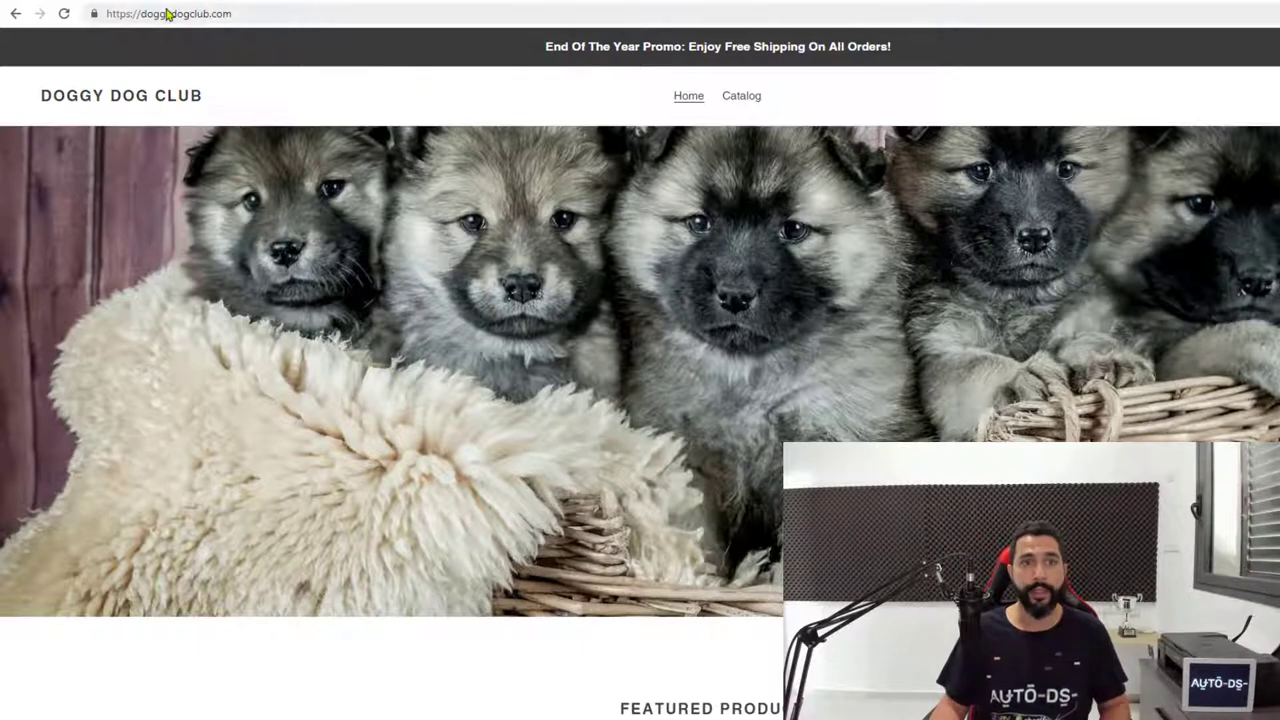
click(230, 0)
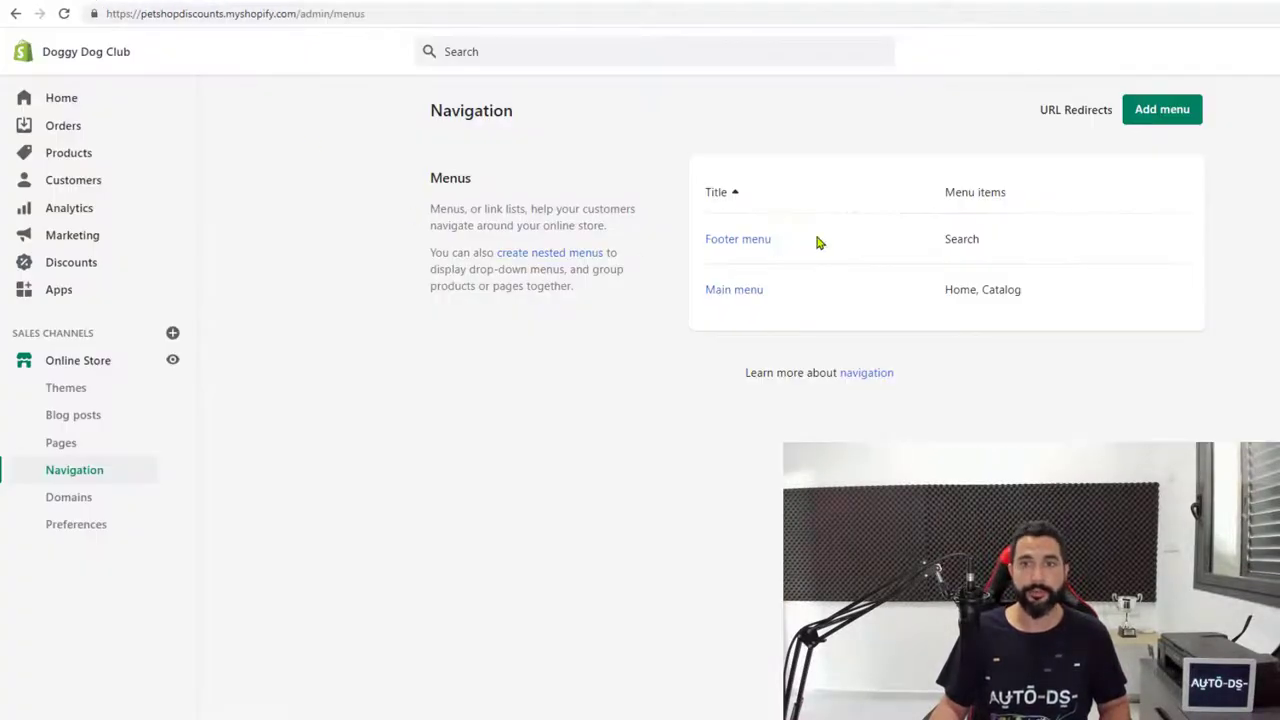
Open the Footer menu, compare it with the storefront footer, and delete its Search link.
click(748, 243)
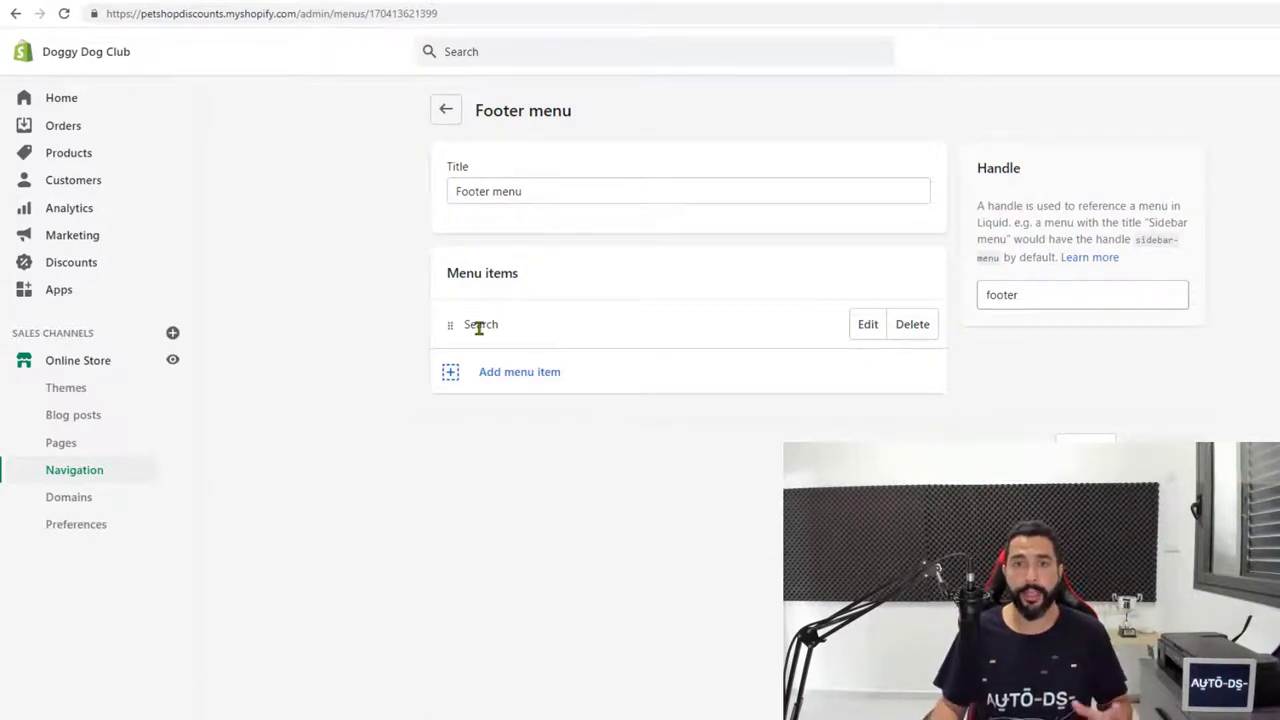
click(322, 3)
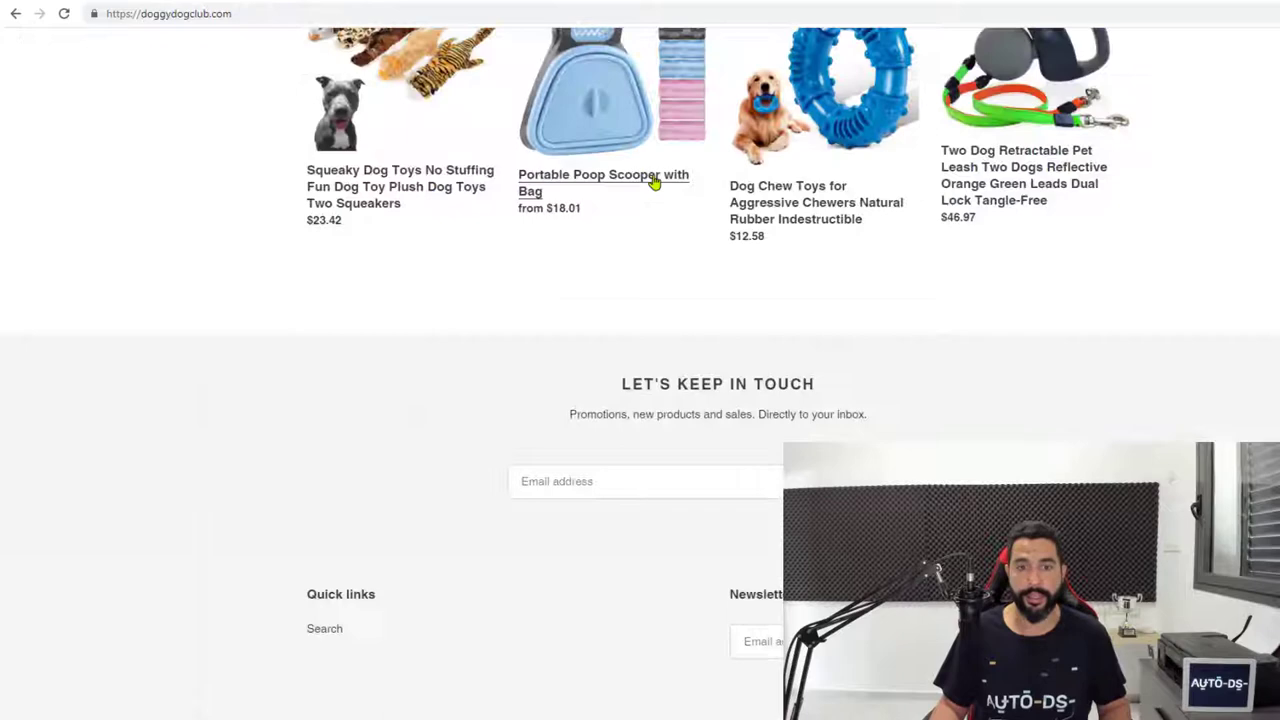
scroll(1040, 363, up, 1)
scroll(1003, 480, down, 1)
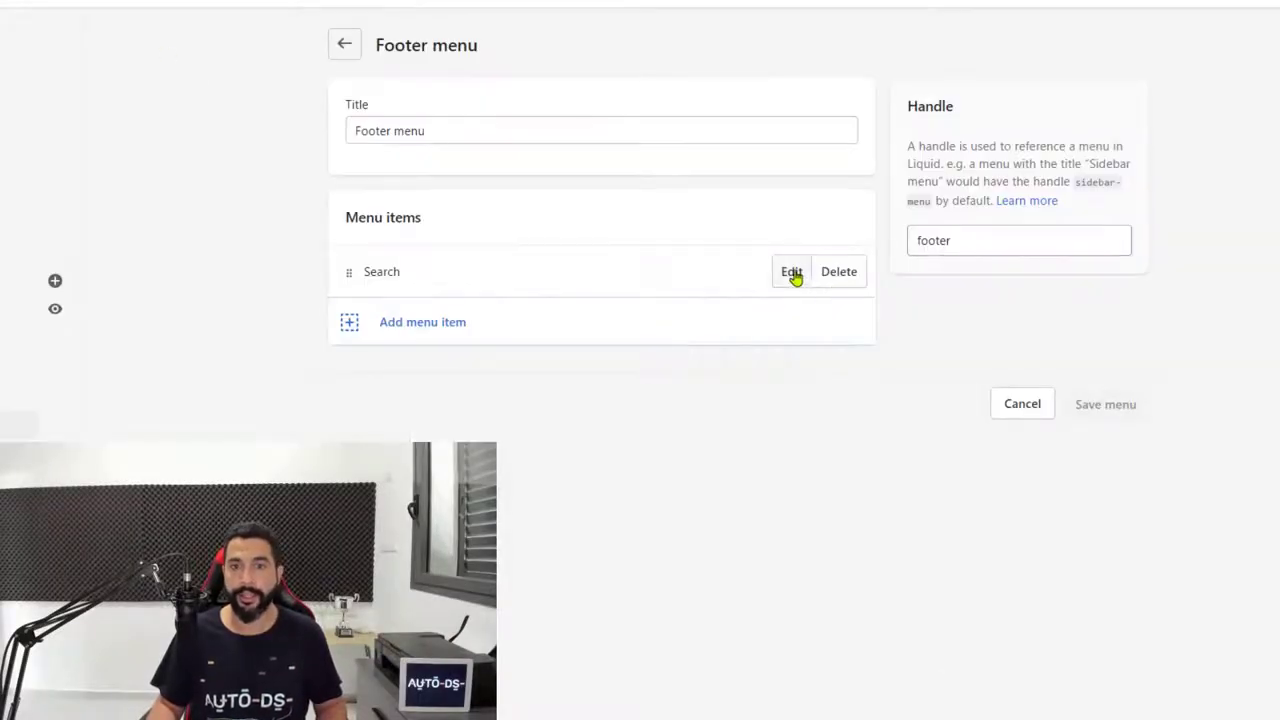
click(842, 276)
click(848, 196)
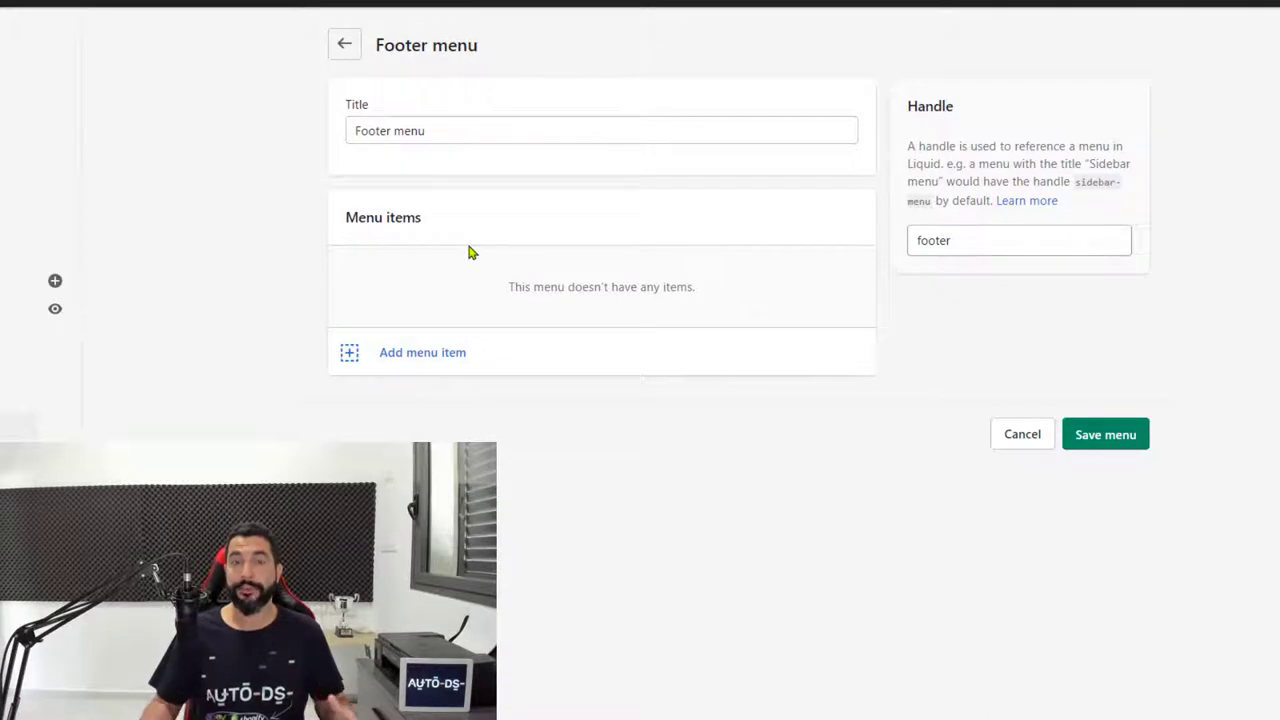
Add a footer menu item linked to Policies > Privacy Policy.
click(424, 355)
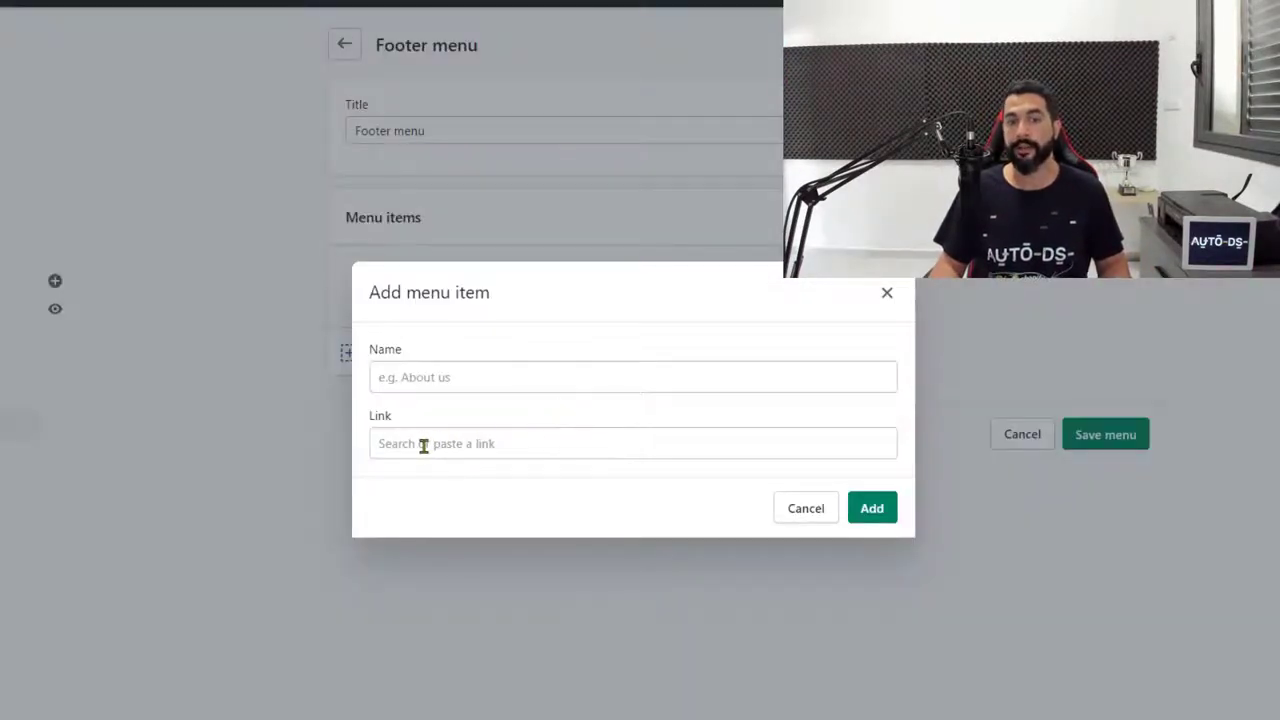
click(431, 444)
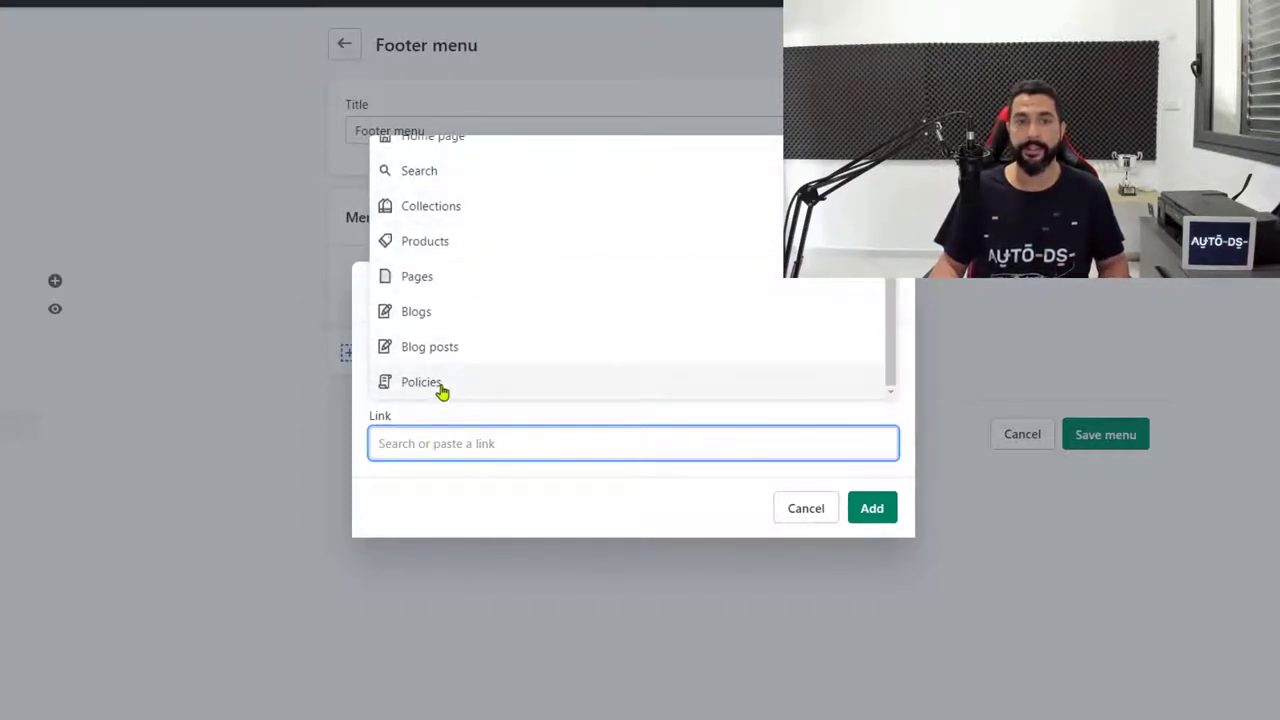
click(423, 386)
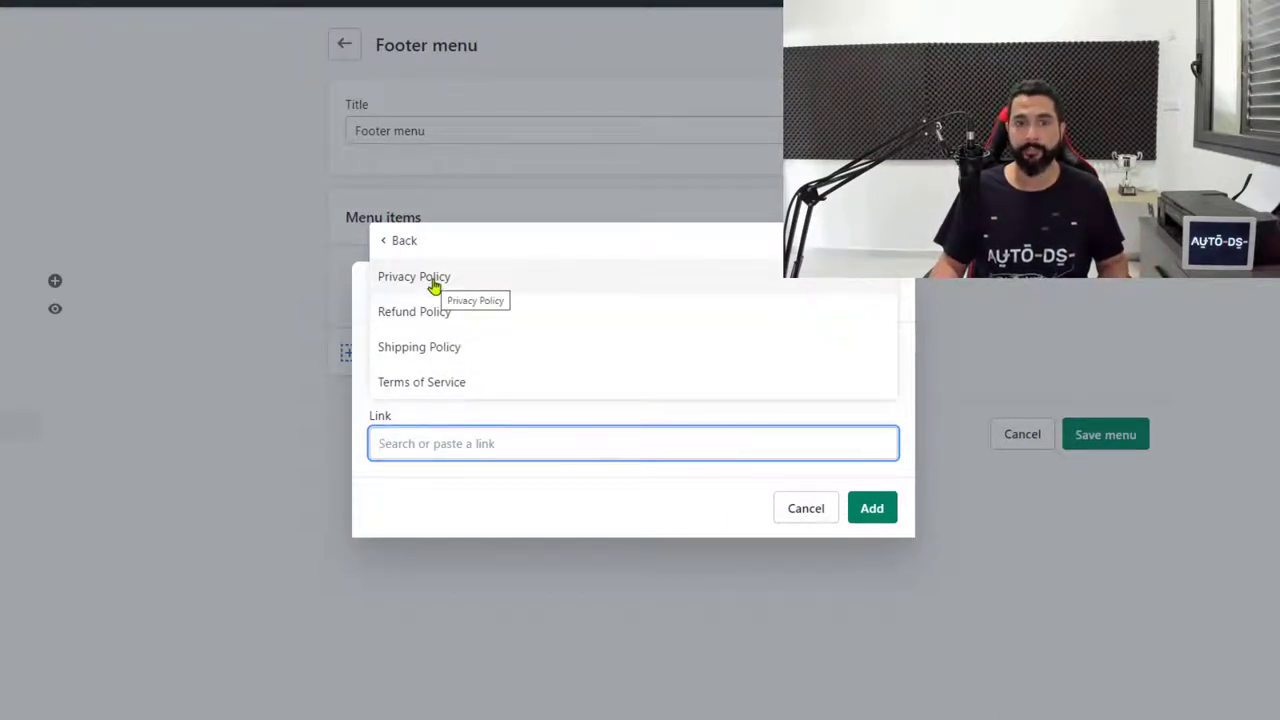
click(433, 287)
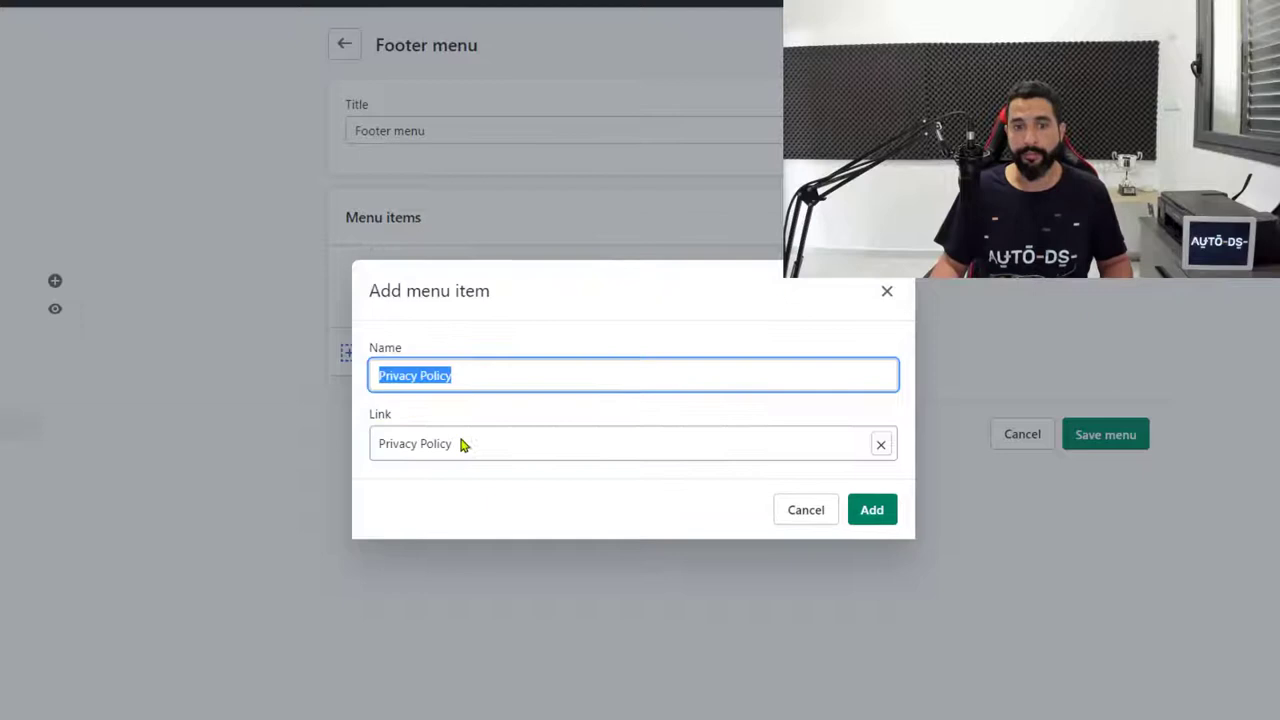
click(872, 510)
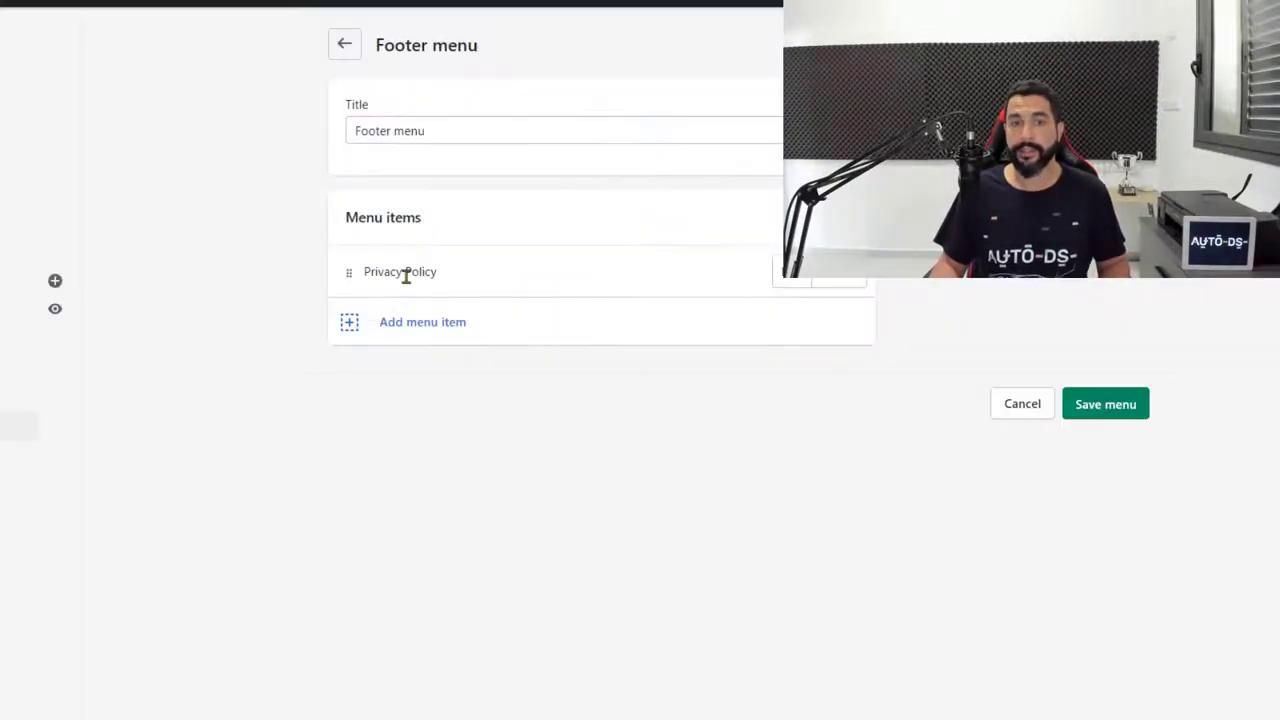
Add a footer menu item linked to Policies > Refund Policy.
click(412, 326)
click(460, 443)
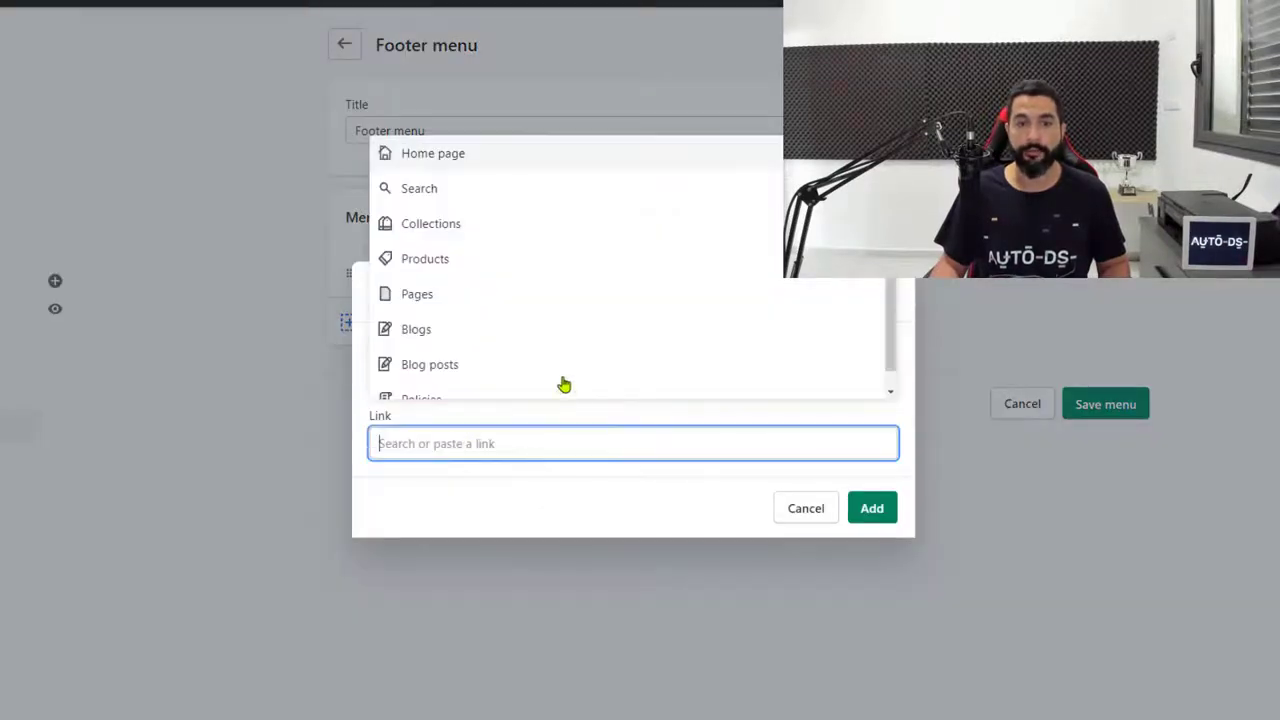
click(471, 389)
click(478, 325)
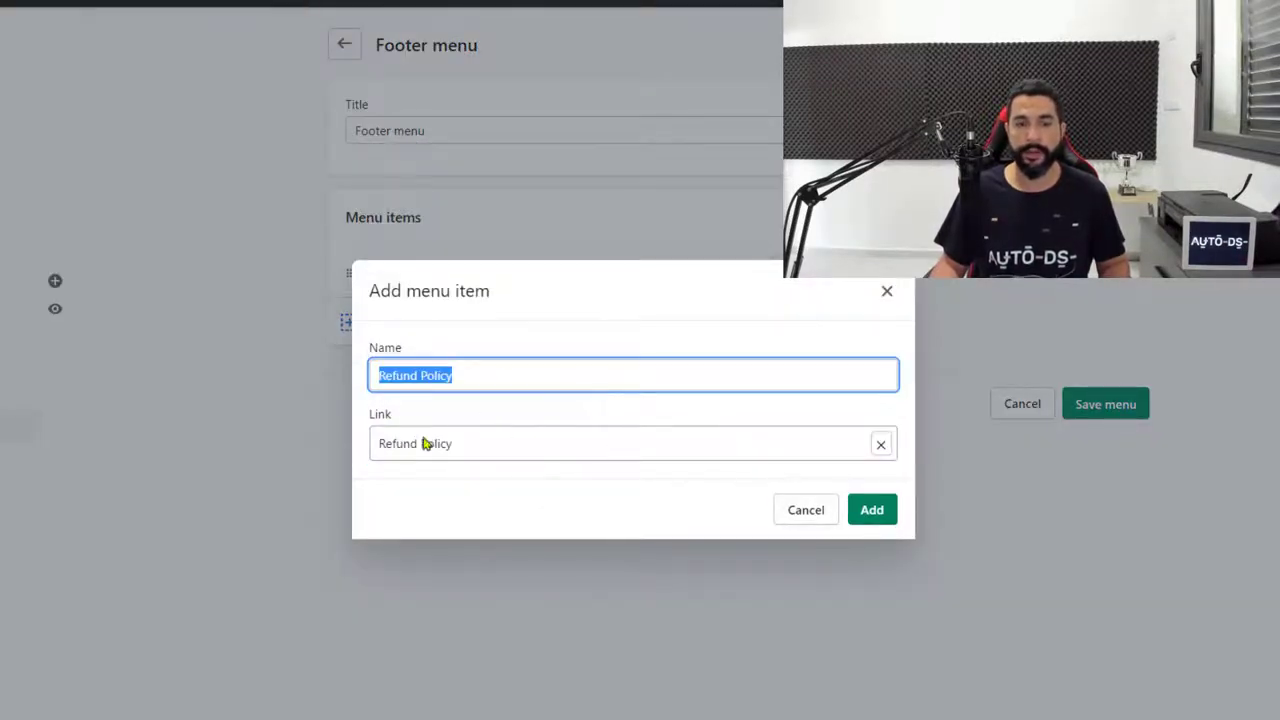
click(868, 509)
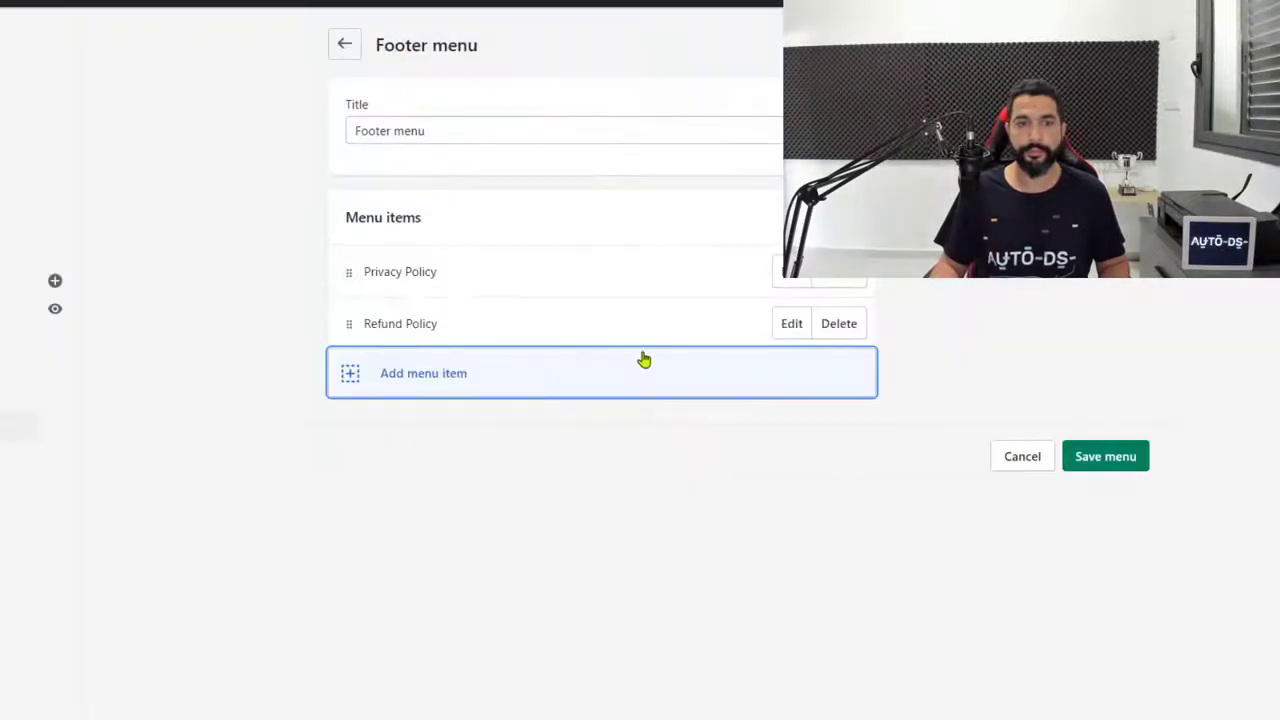
Add a footer menu item linked to Policies > Shipping Policy.
click(420, 384)
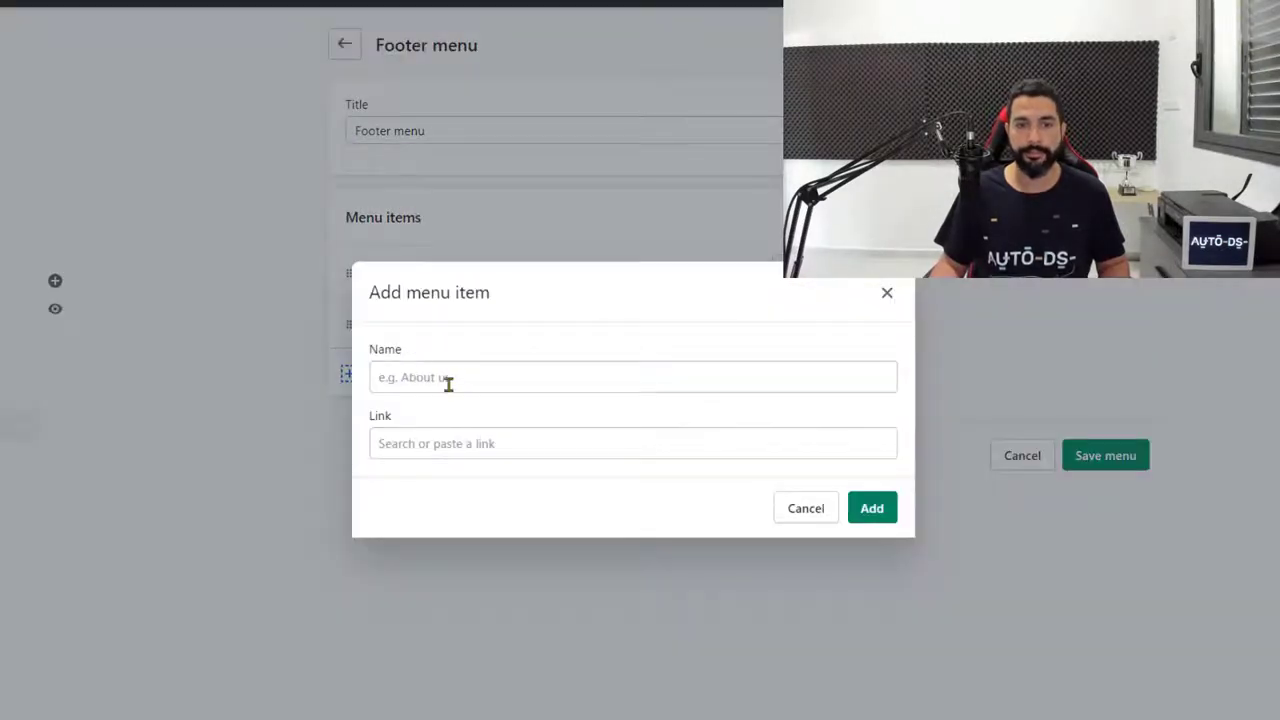
click(457, 443)
scroll(450, 370, down, 1)
click(429, 388)
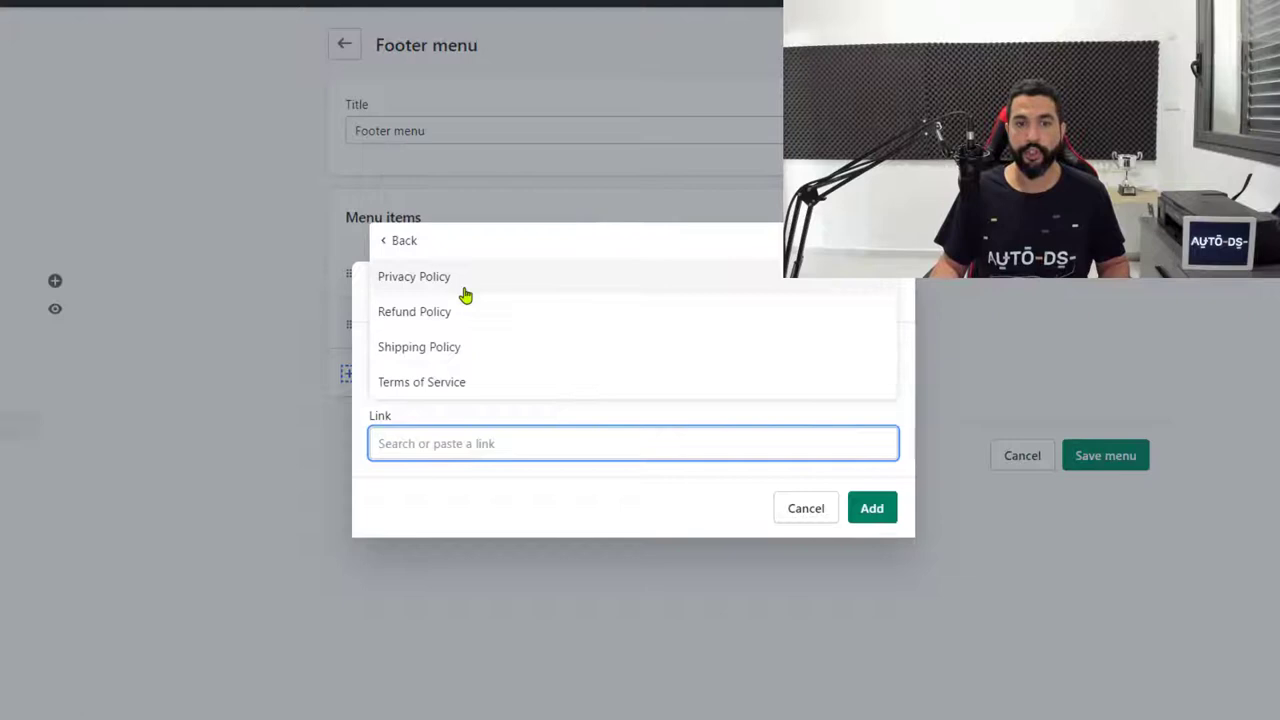
click(440, 350)
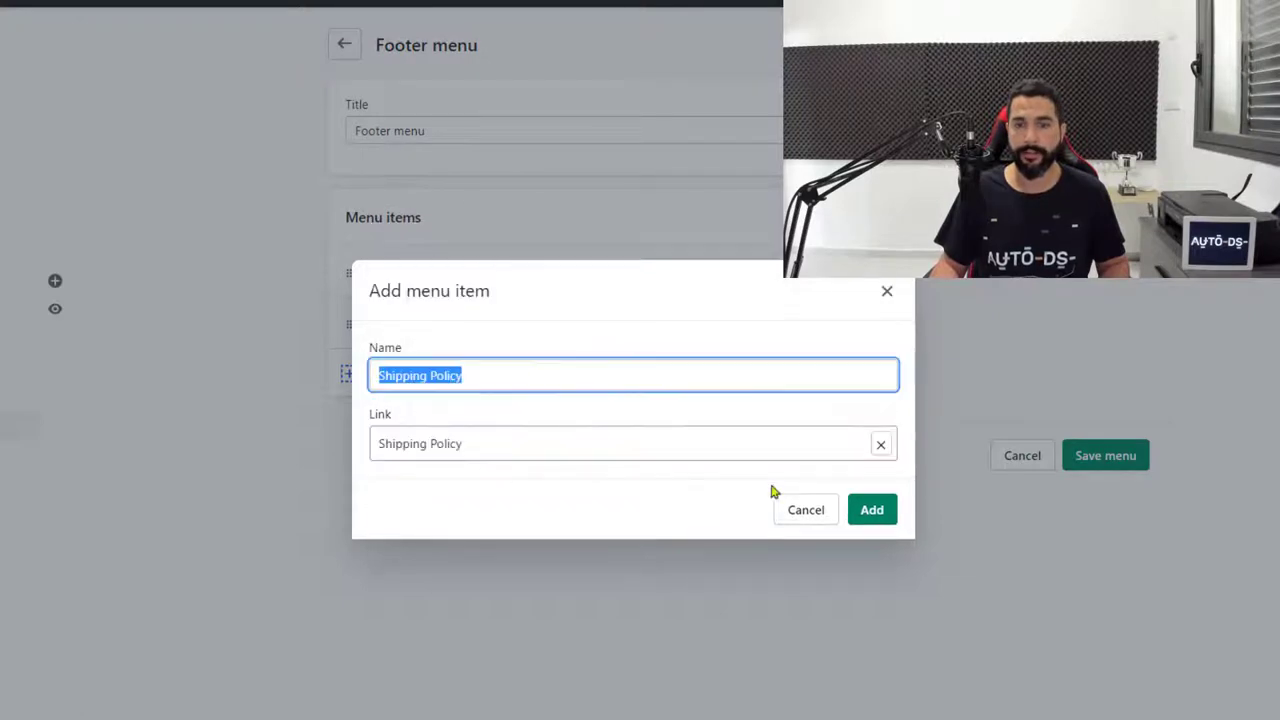
click(880, 513)
Add a footer menu item linked to Policies > Terms of Service.
click(430, 430)
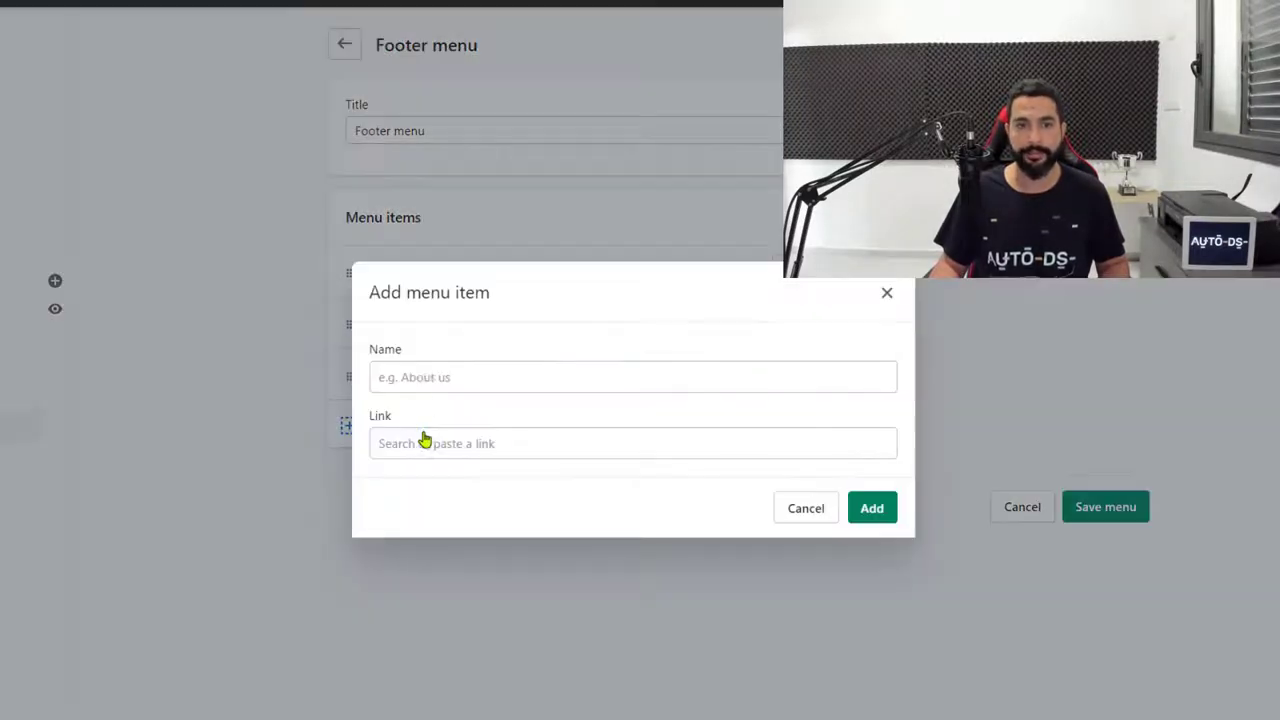
click(431, 376)
click(448, 443)
scroll(466, 374, down, 1)
click(460, 378)
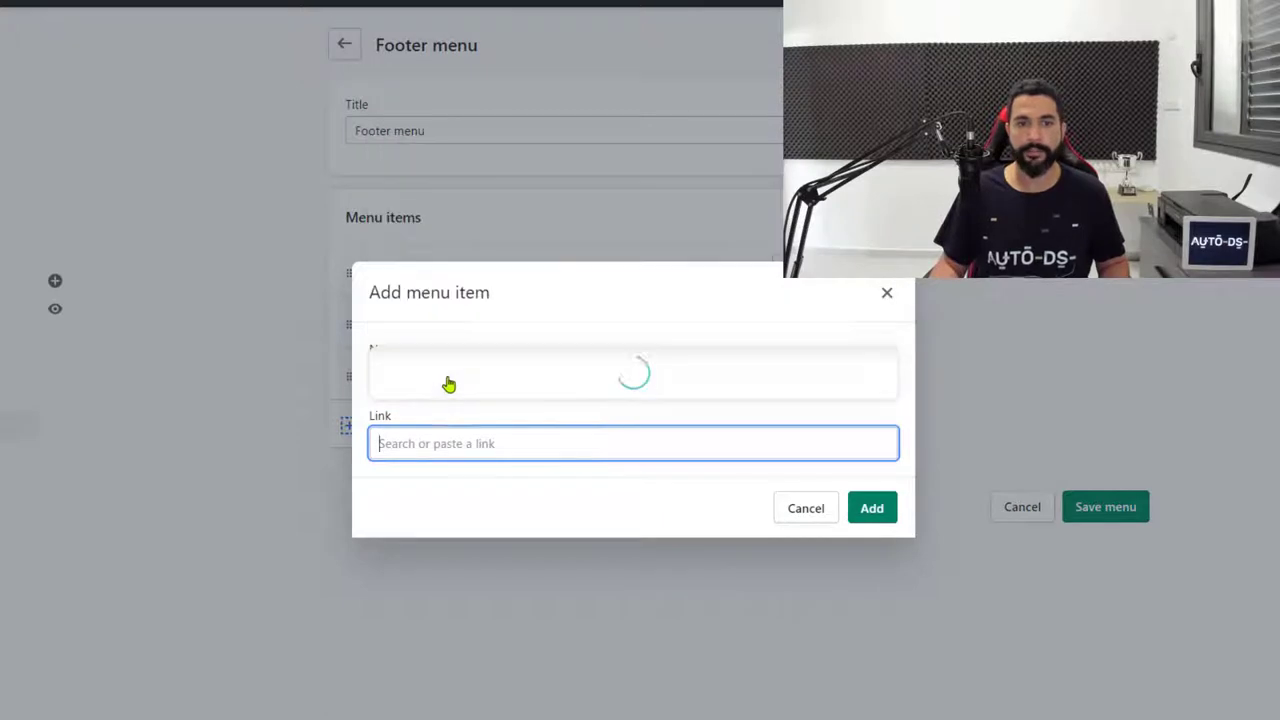
click(471, 385)
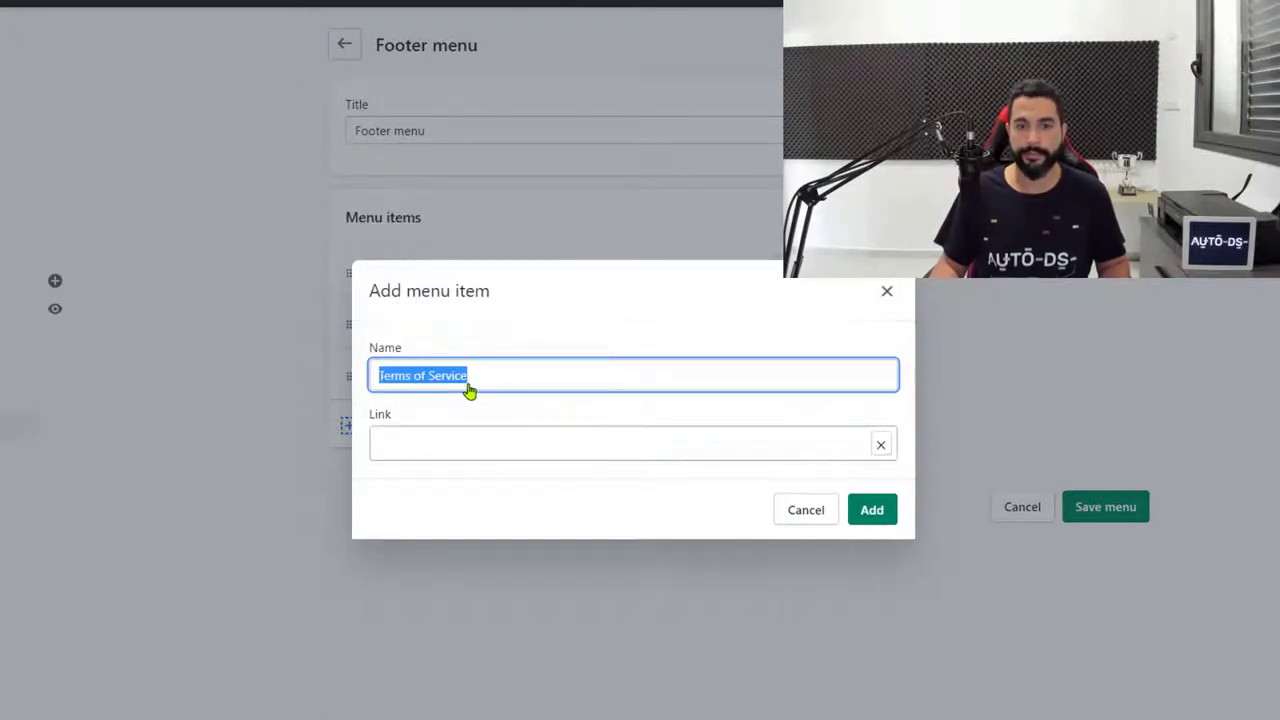
click(870, 512)
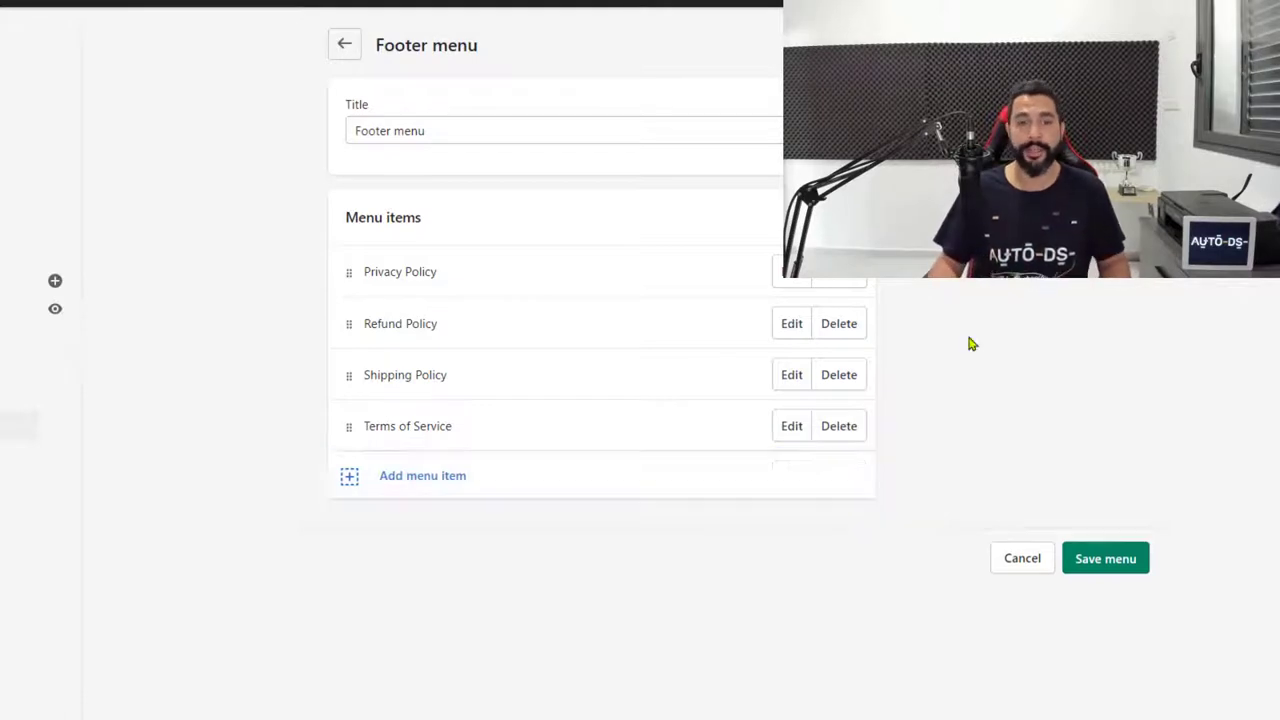
Add a footer menu item linked to Pages > Frequently Asked Questions (FAQ).
click(387, 481)
click(457, 441)
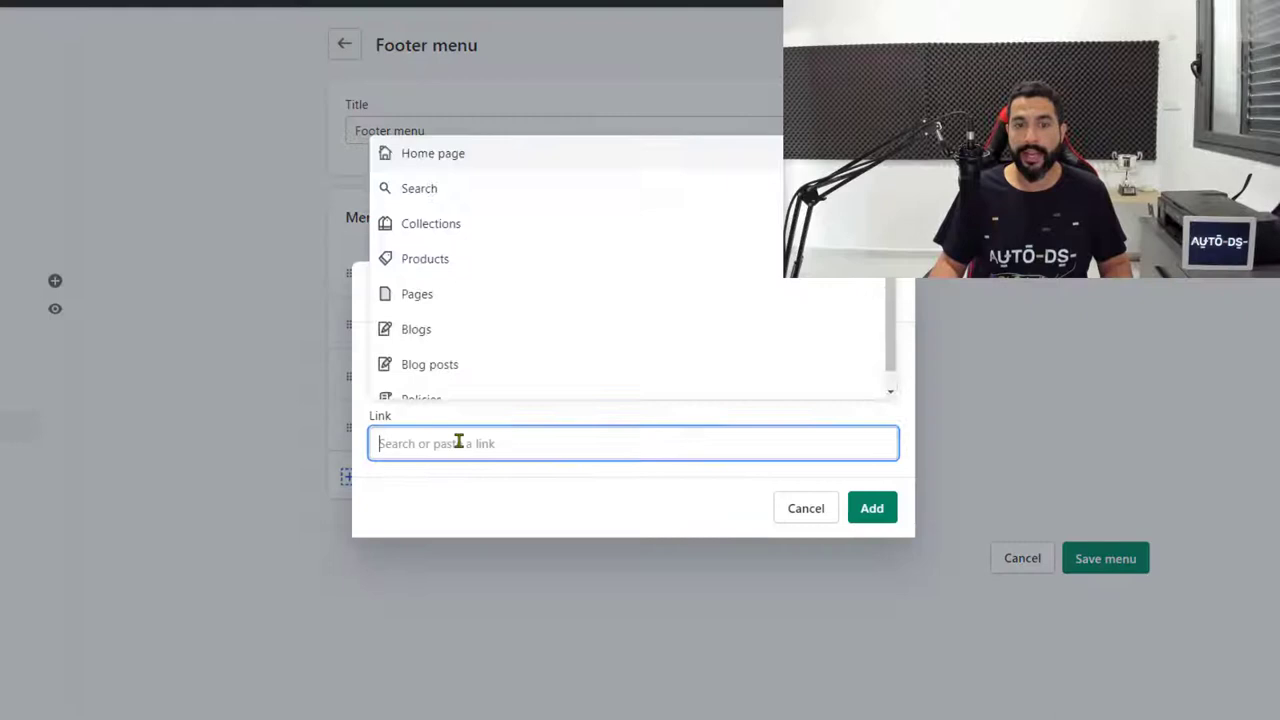
scroll(480, 355, down, 1)
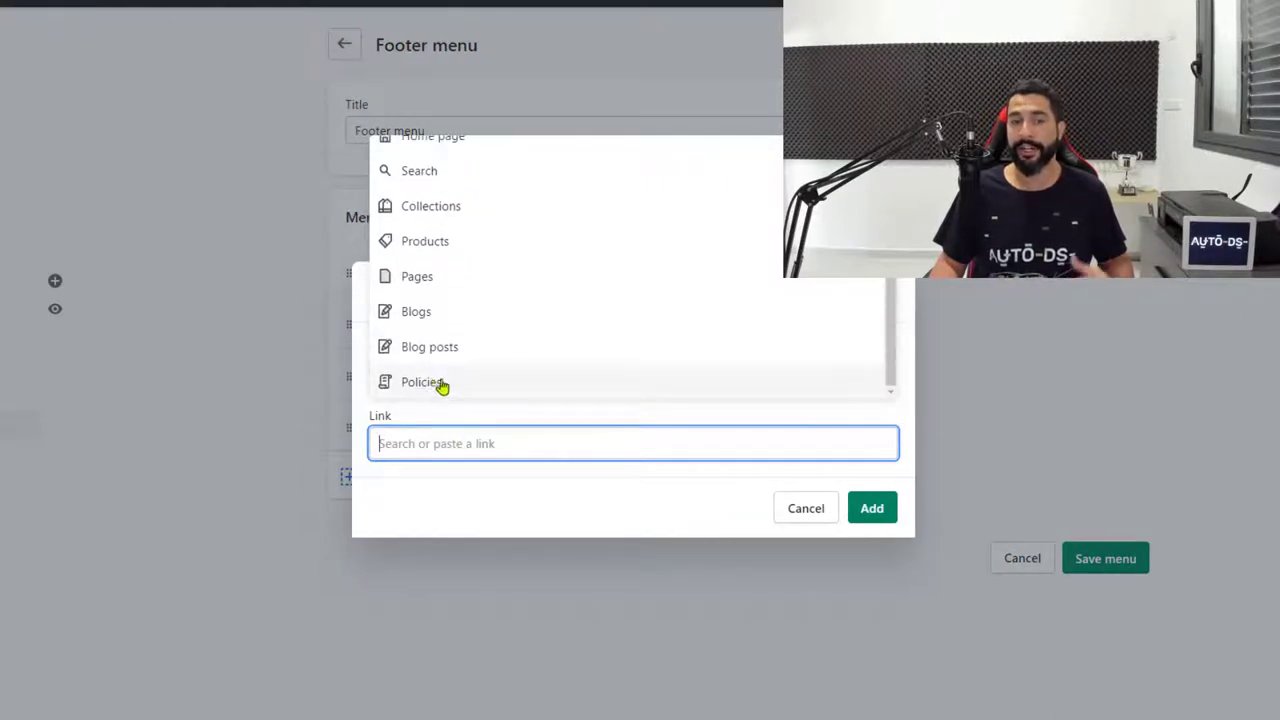
click(437, 277)
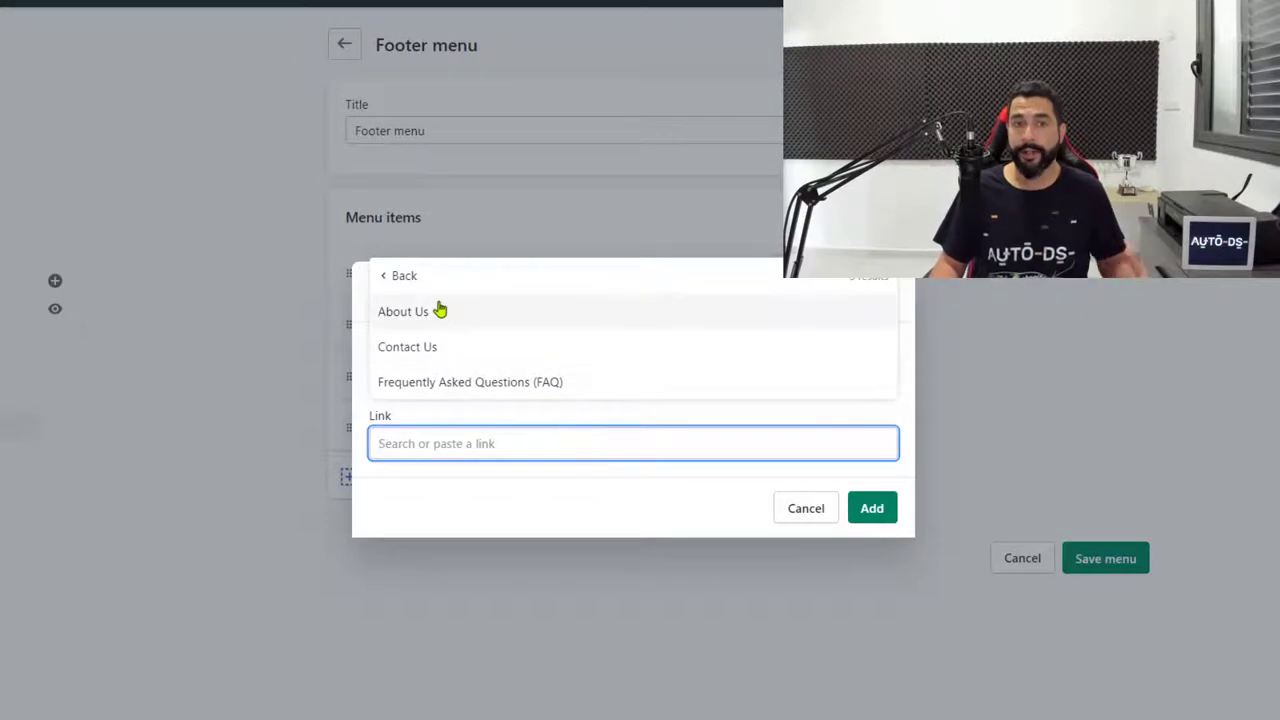
click(468, 384)
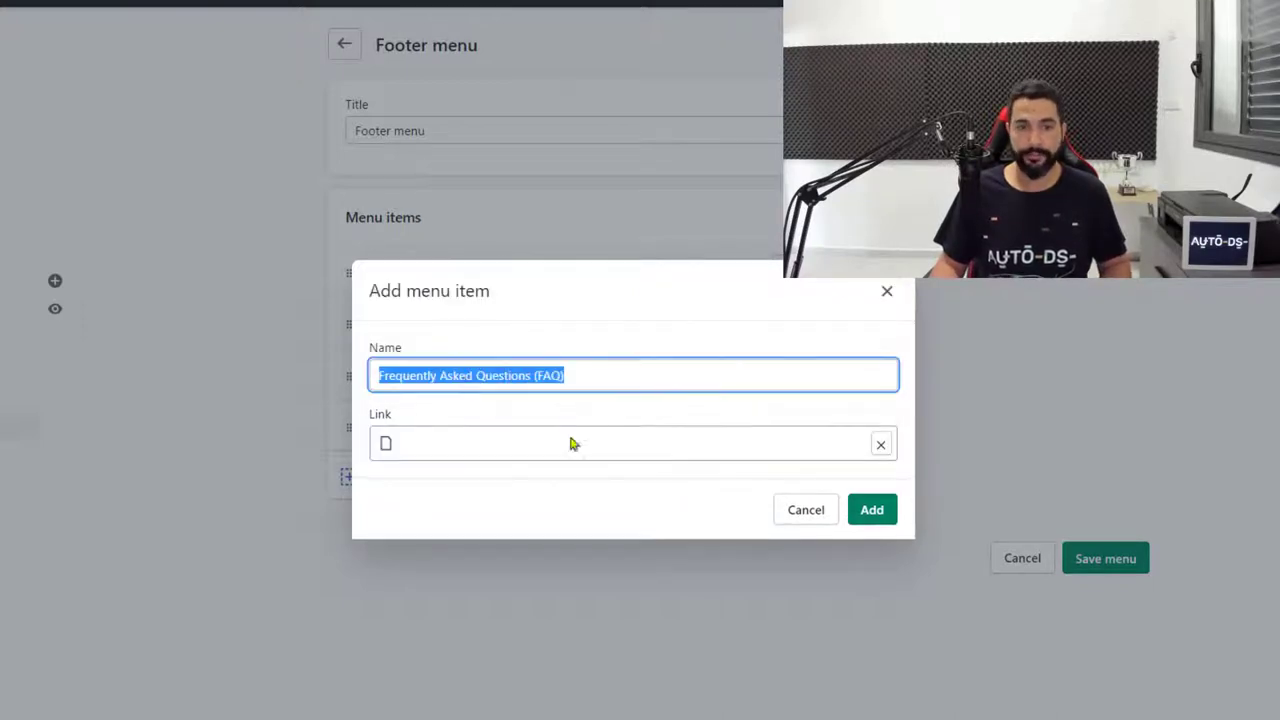
click(880, 510)
click(887, 293)
Add a Pages > About Us item, save the Footer menu, and return to Navigation.
click(457, 530)
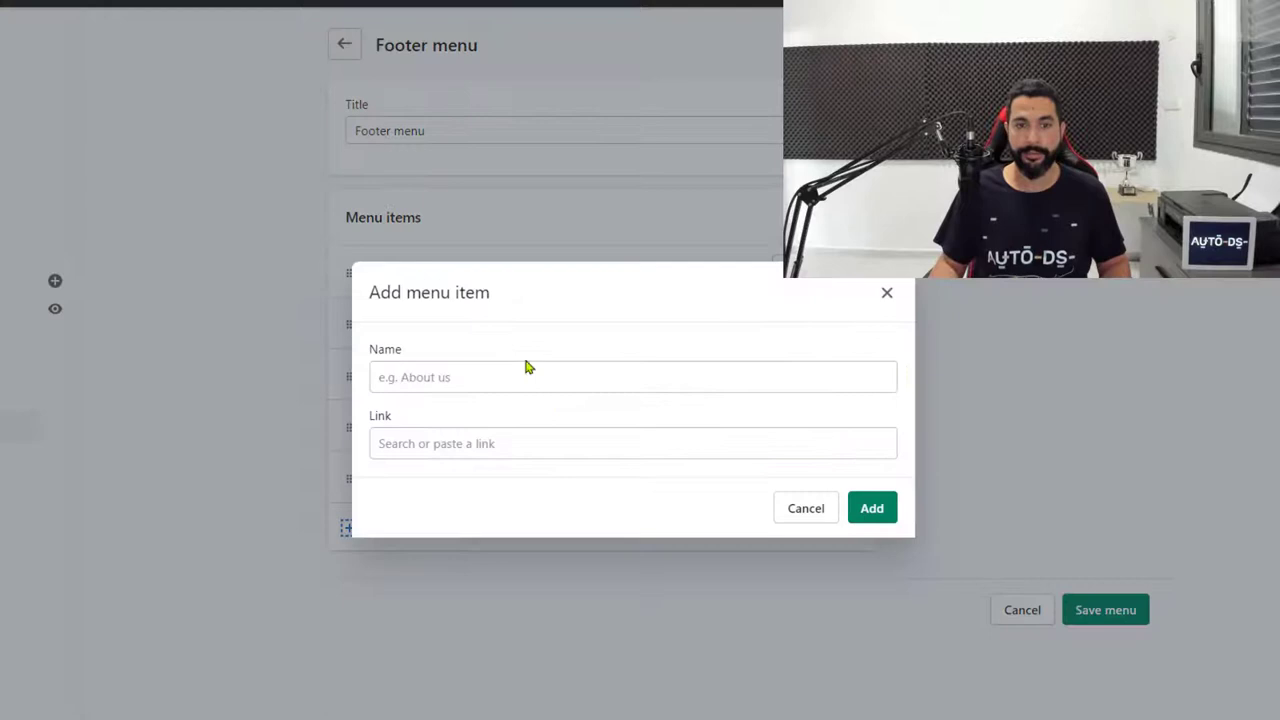
click(472, 443)
click(446, 296)
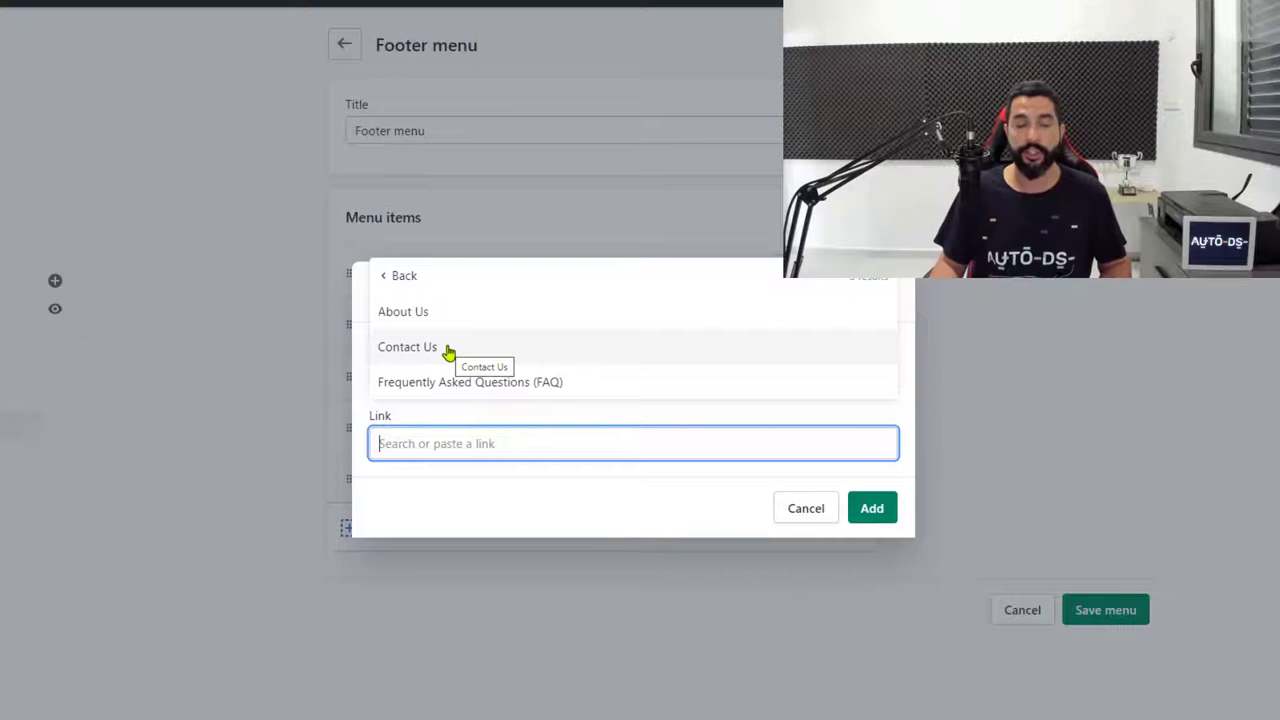
click(429, 313)
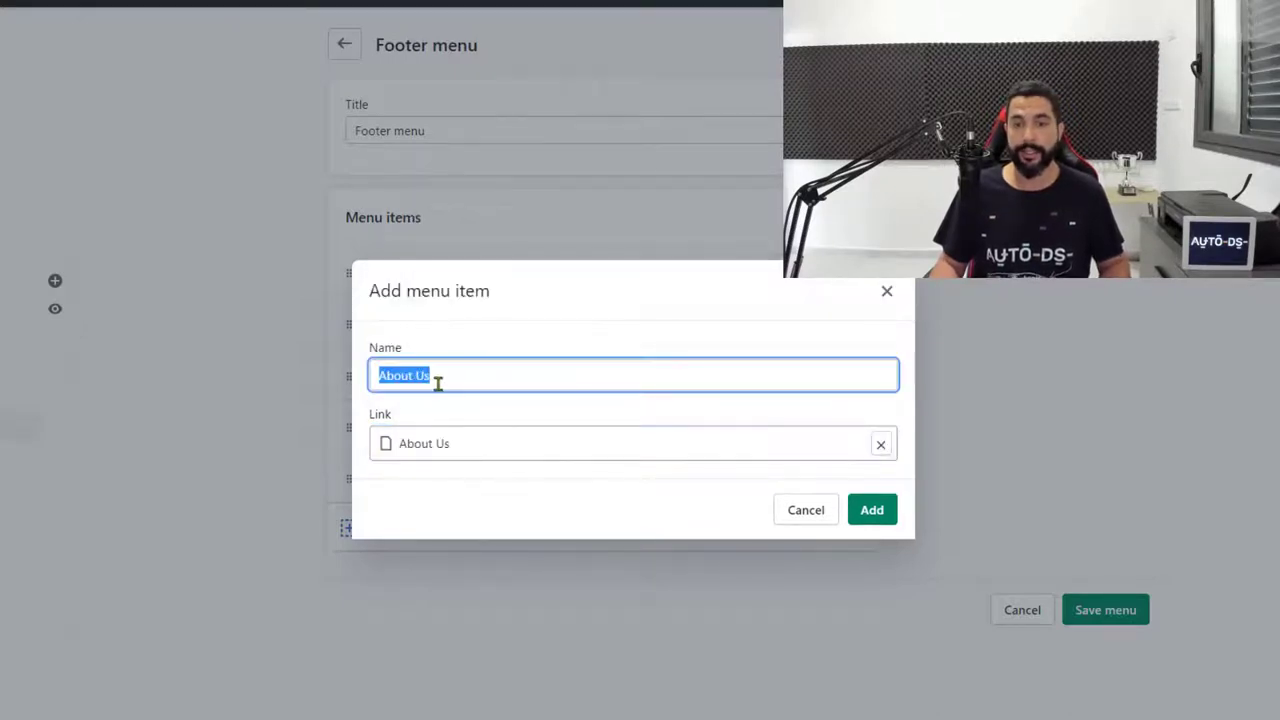
click(878, 513)
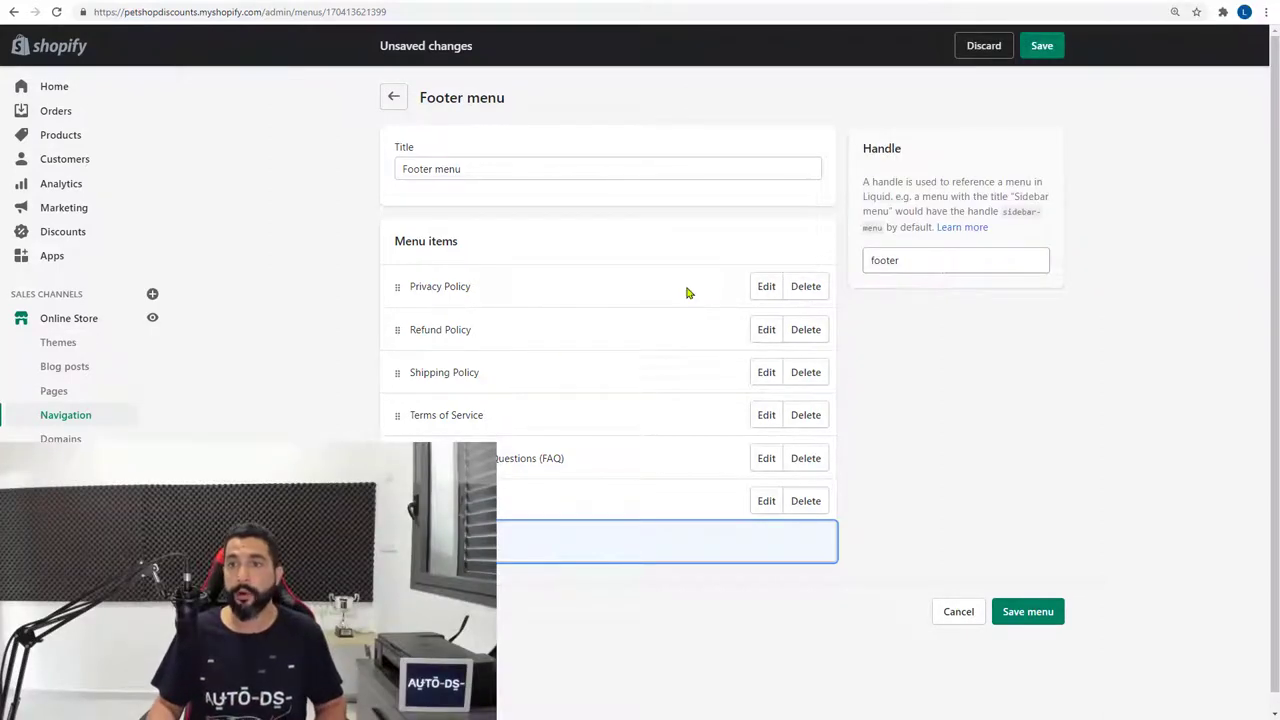
click(1044, 48)
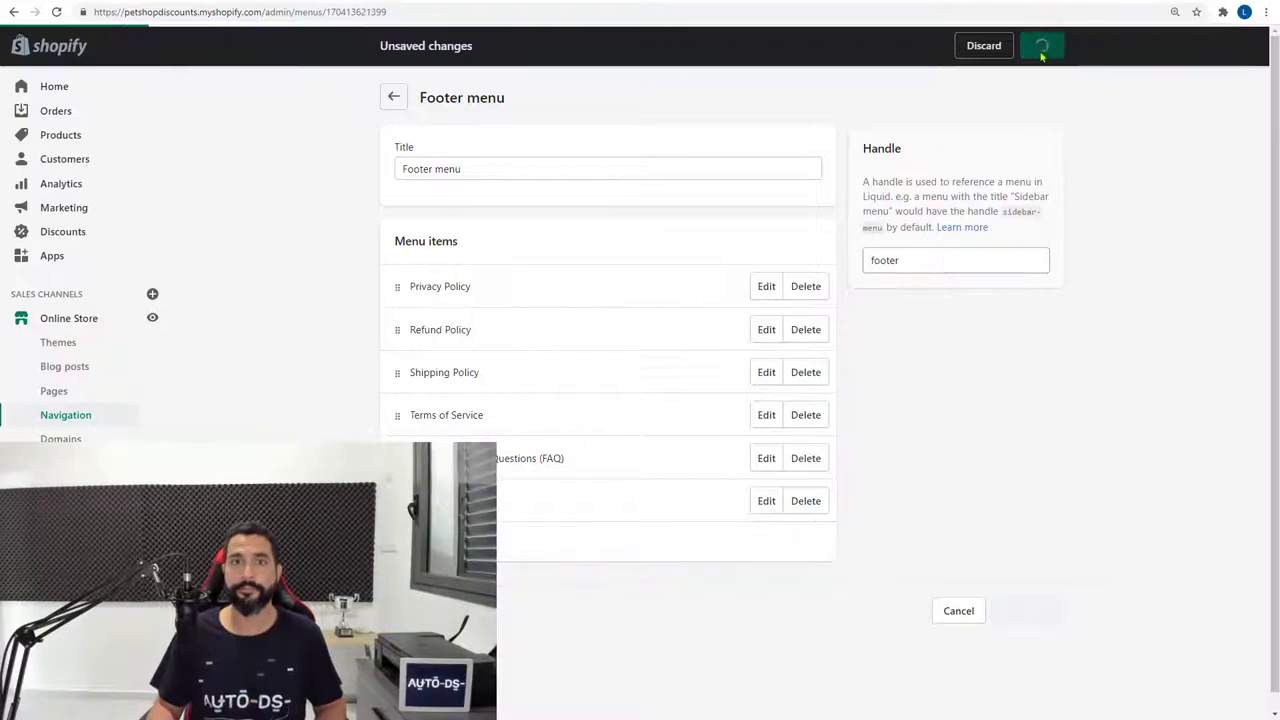
click(395, 100)
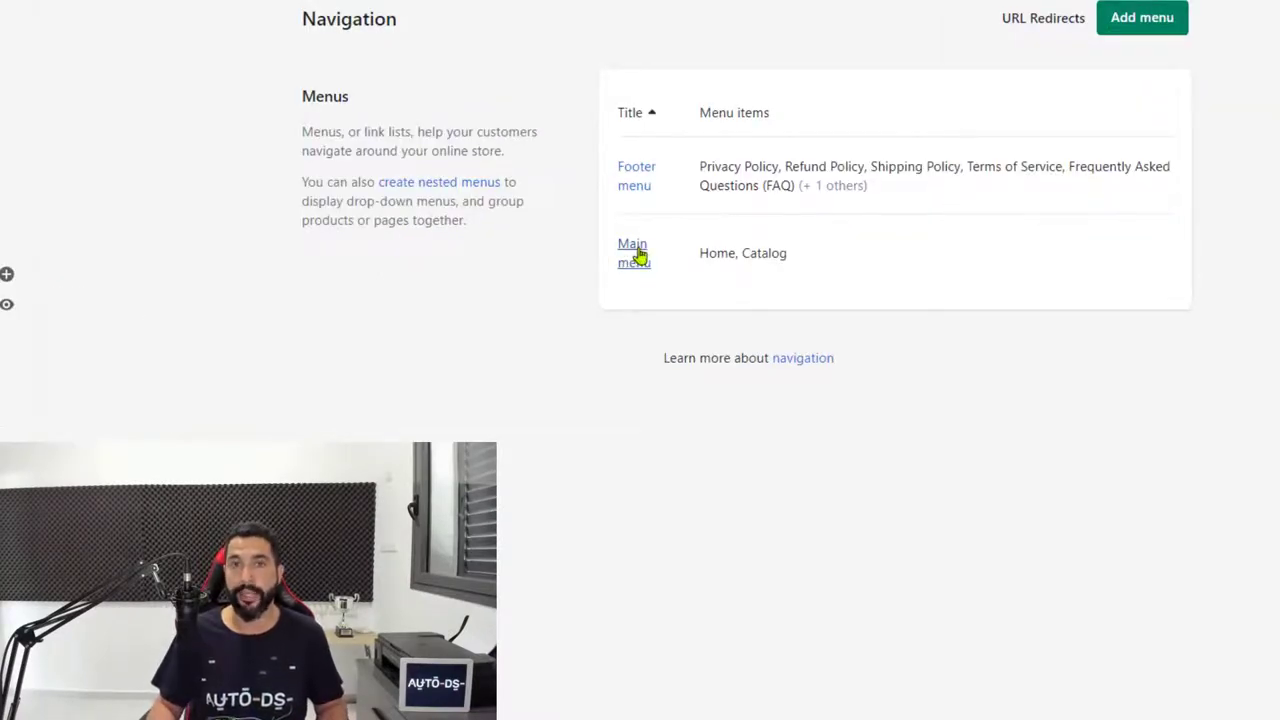
Open the Main menu (Home, Catalog) and preview where the storefront's Catalog and Home links lead.
click(640, 256)
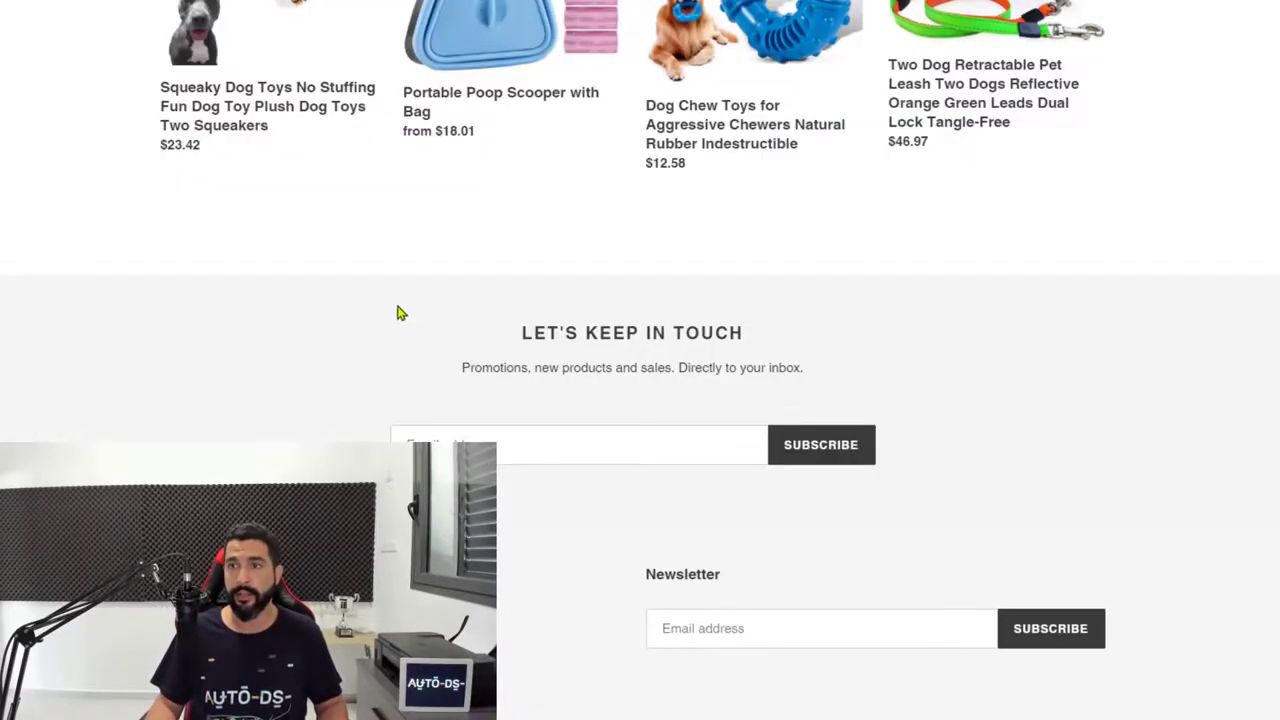
scroll(395, 309, up, 15)
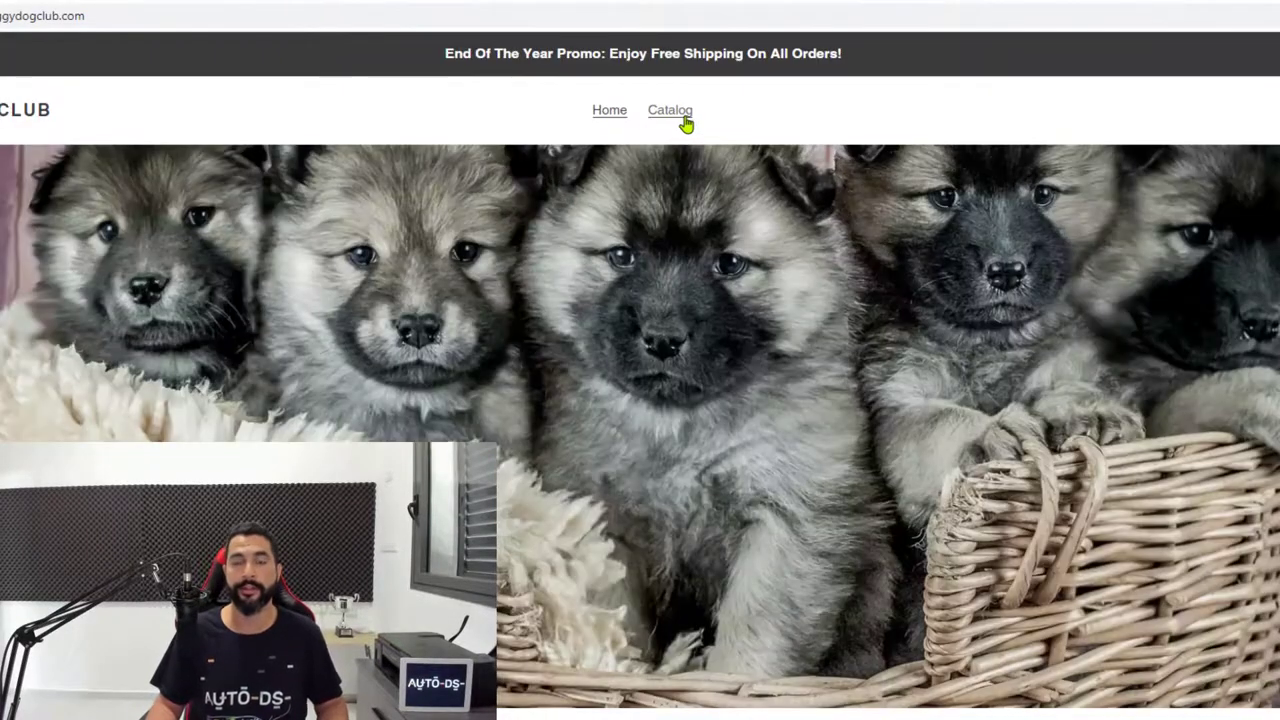
click(680, 120)
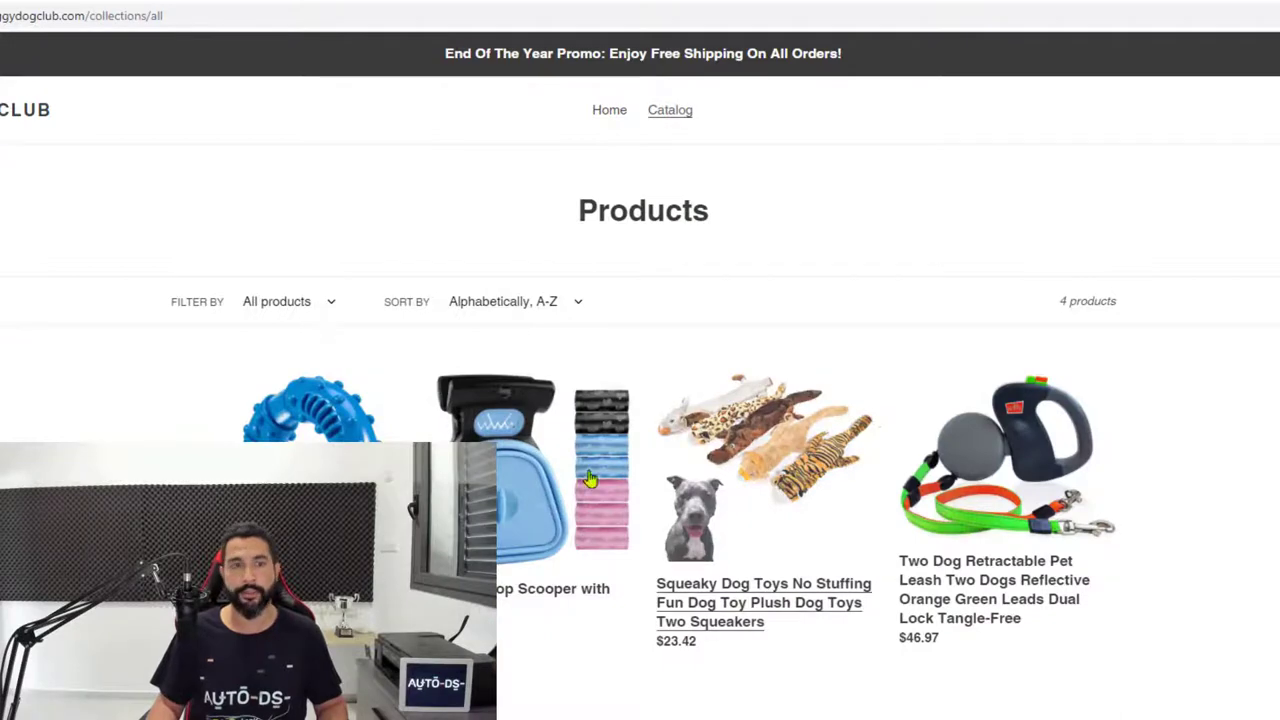
click(609, 112)
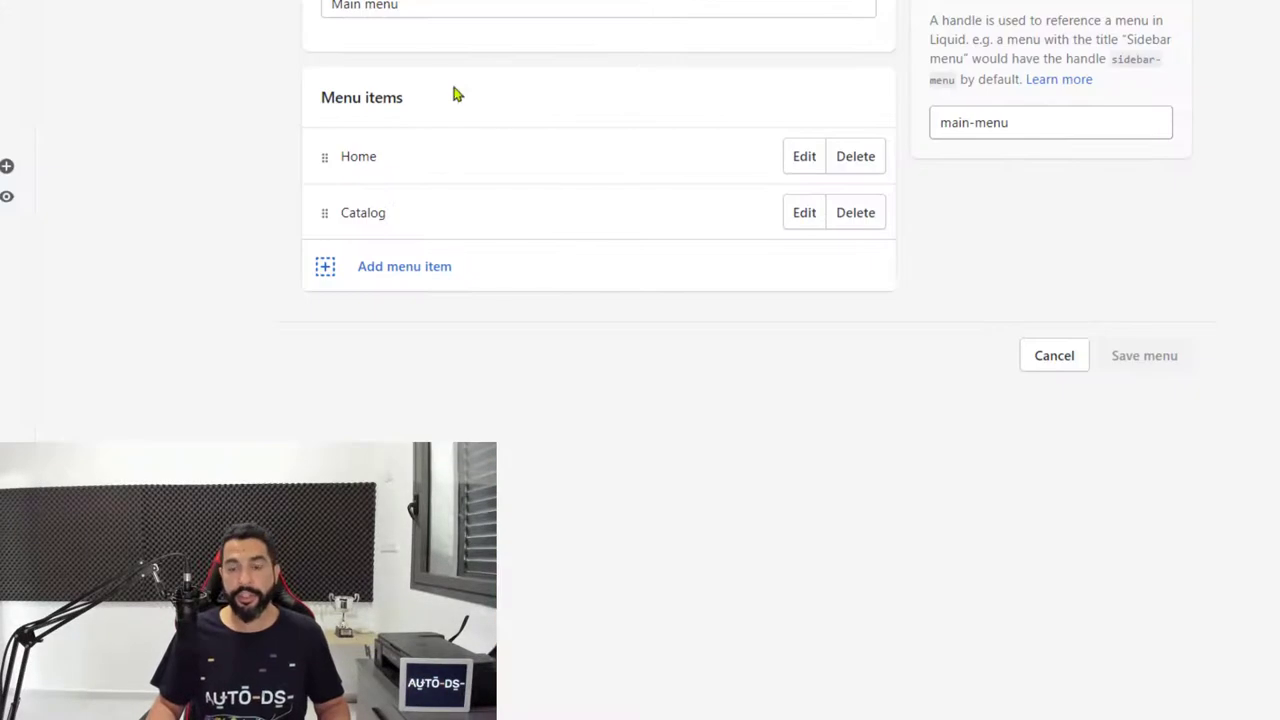
Rename the Main menu's Catalog item to Products.
click(805, 214)
click(442, 266)
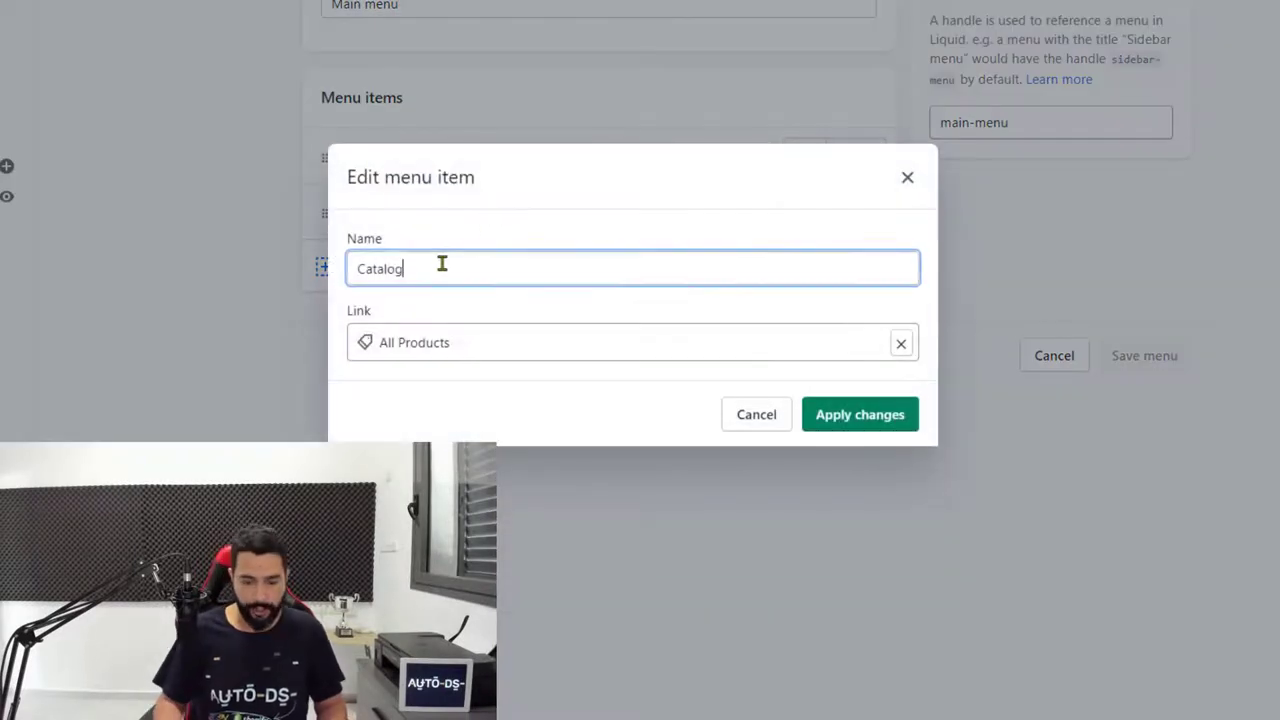
key(ctrl+a)
text(Produc)
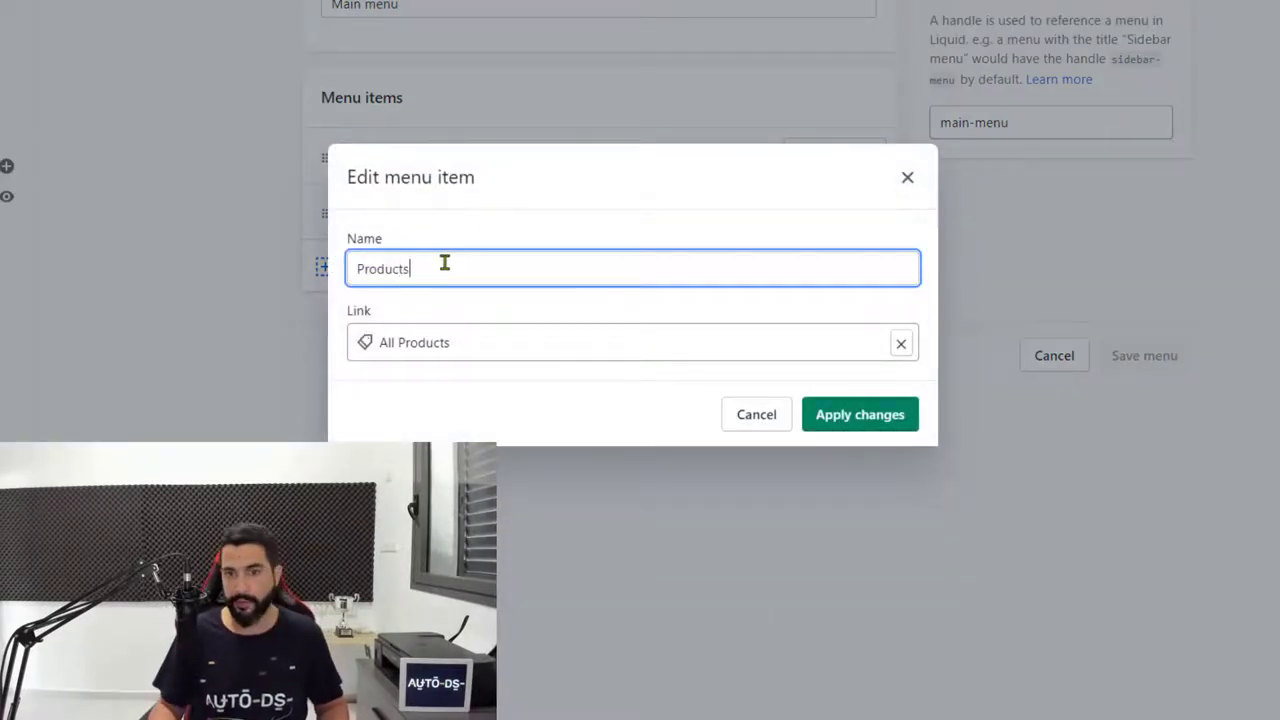
key(Return)
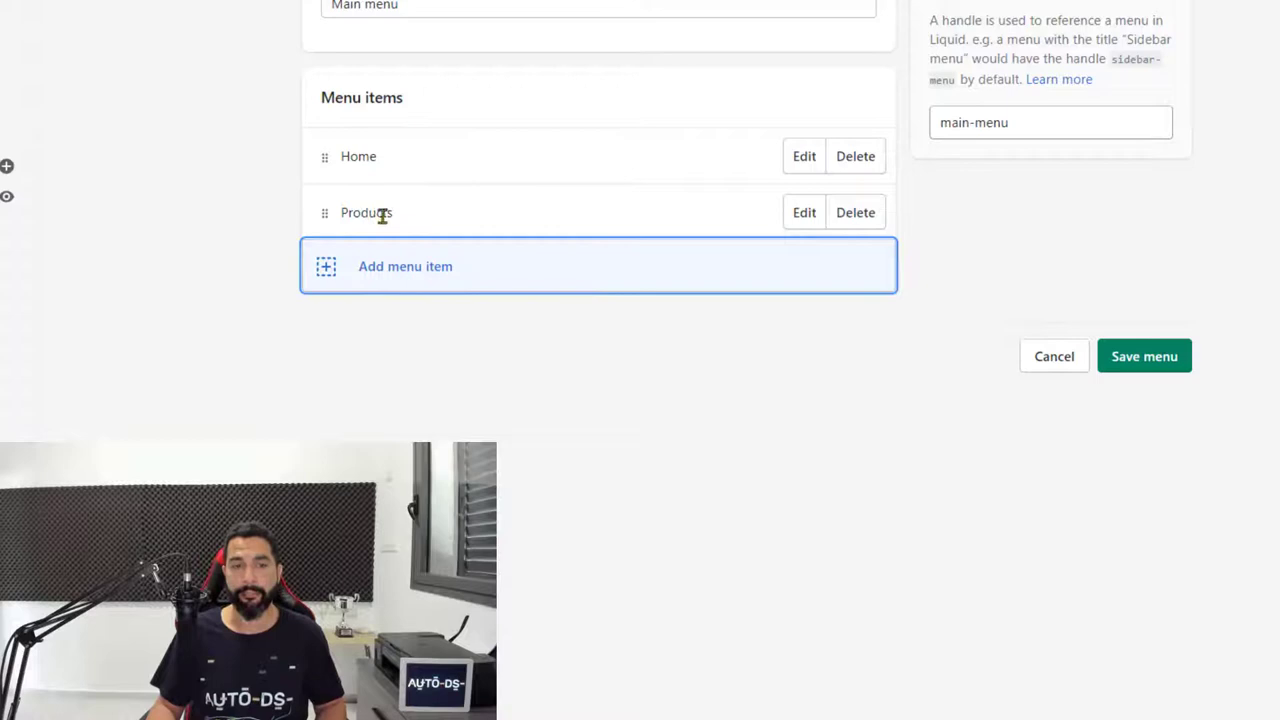
Add a Main menu item linked to the Contact Us page and save the menu.
click(392, 280)
click(420, 340)
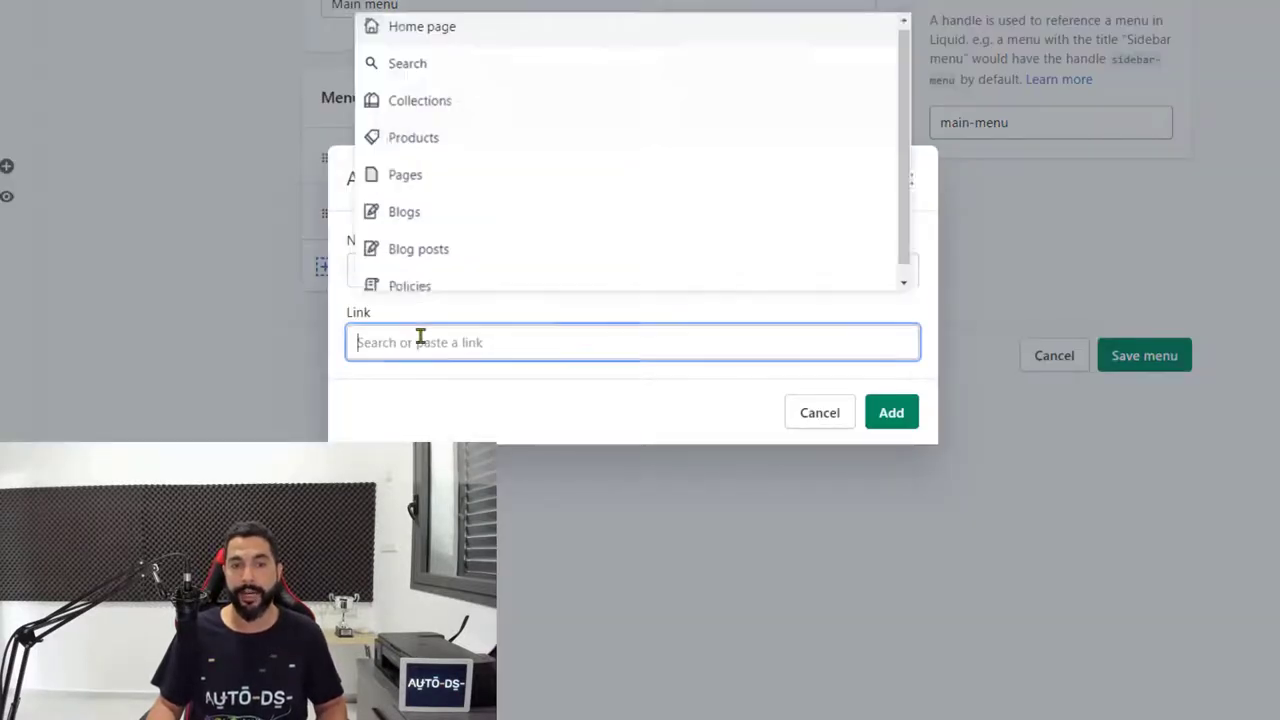
click(409, 168)
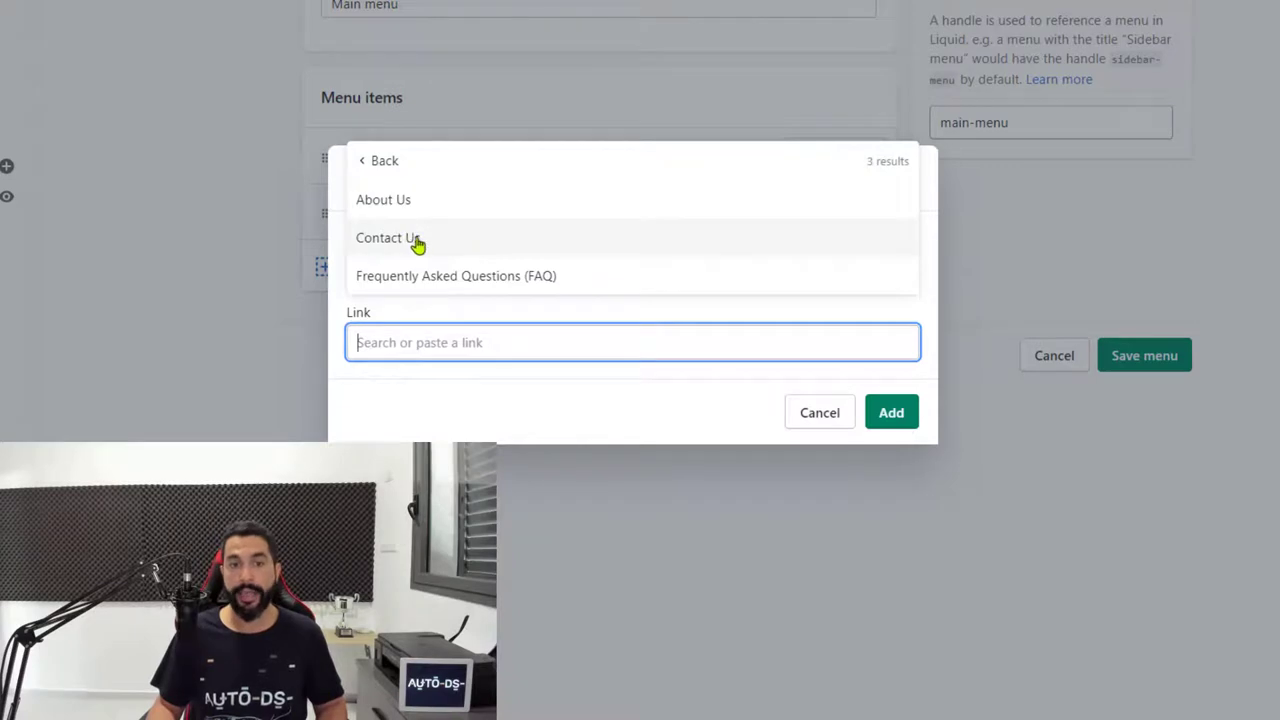
click(419, 243)
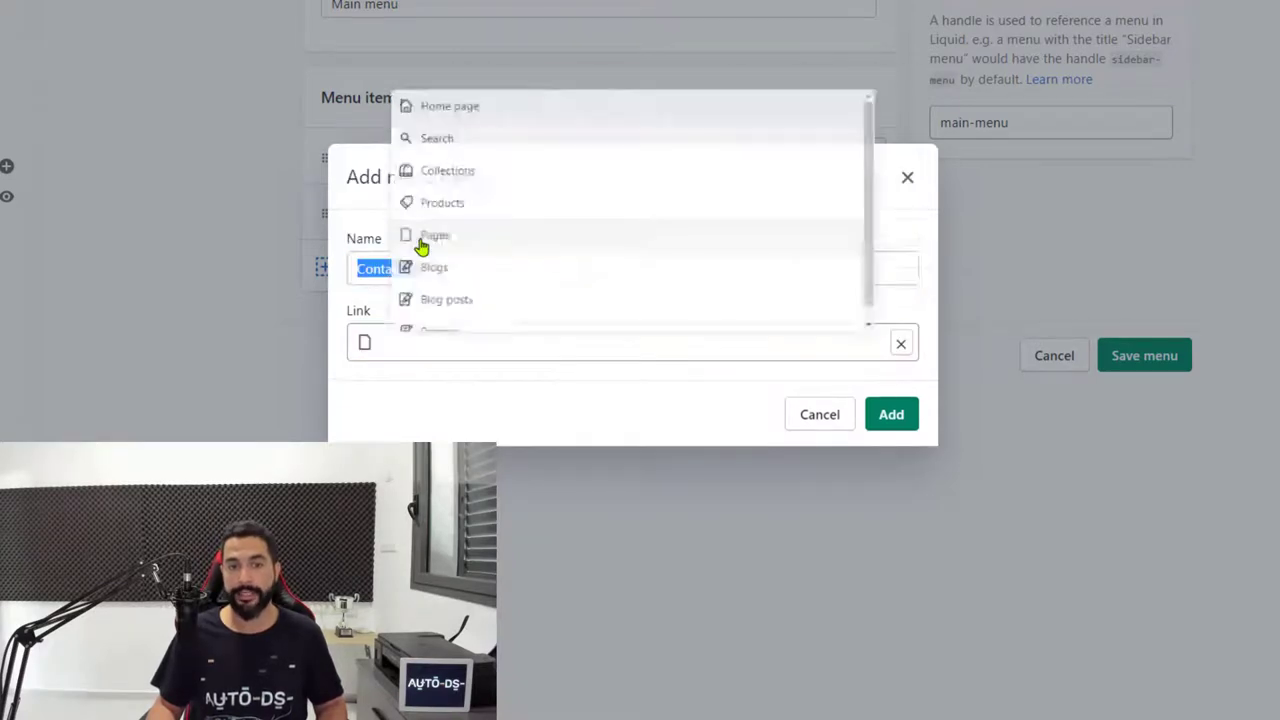
click(893, 418)
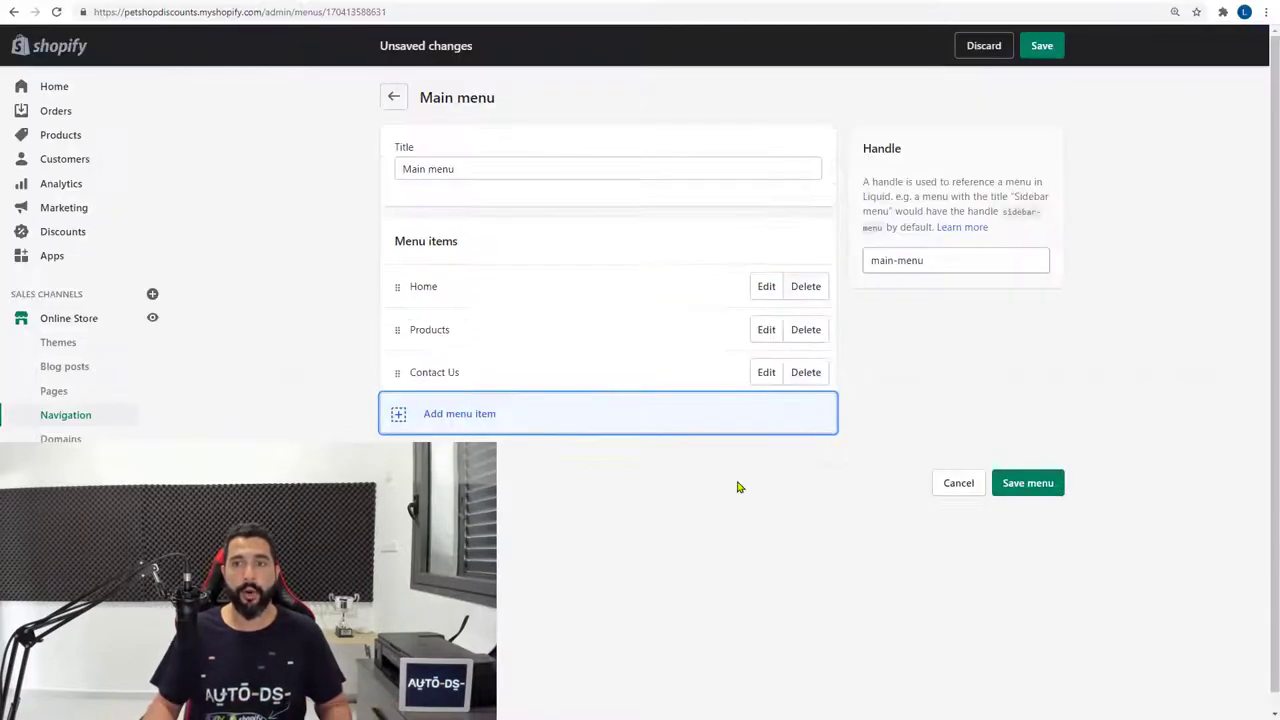
click(1041, 48)
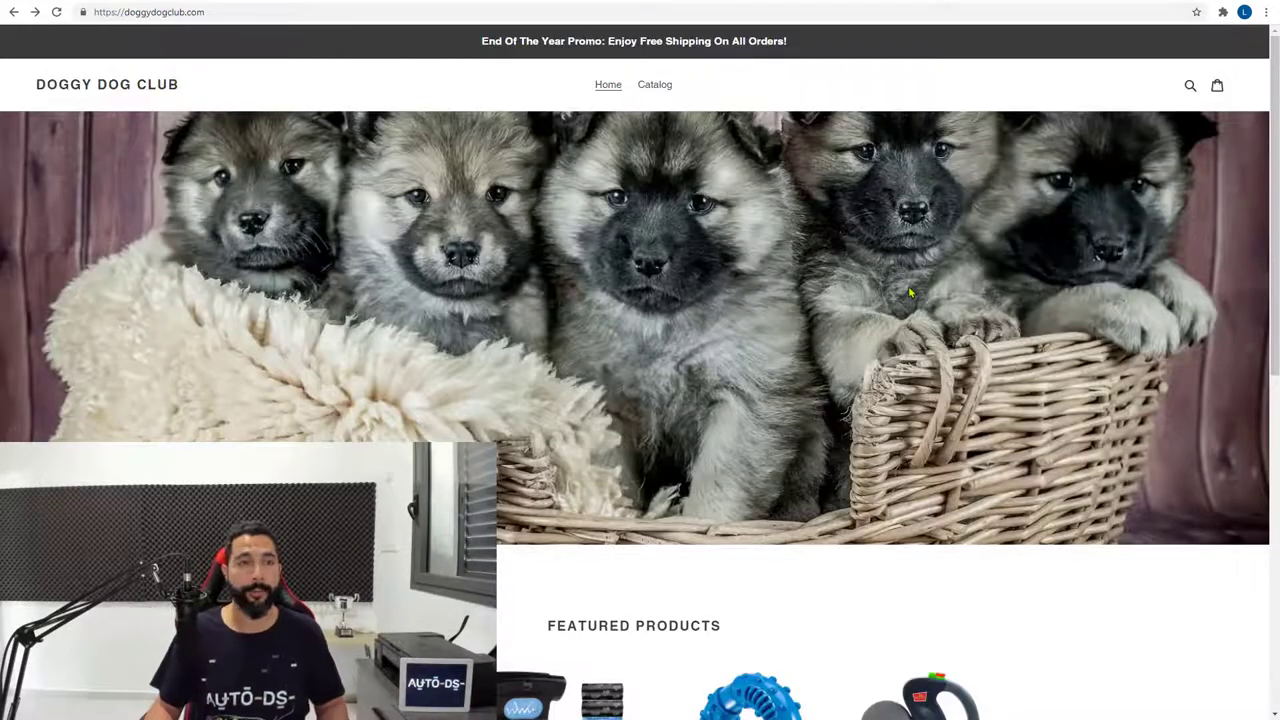
Reload the storefront, view the Products page, then open Contact Us from the header menu.
key(F5)
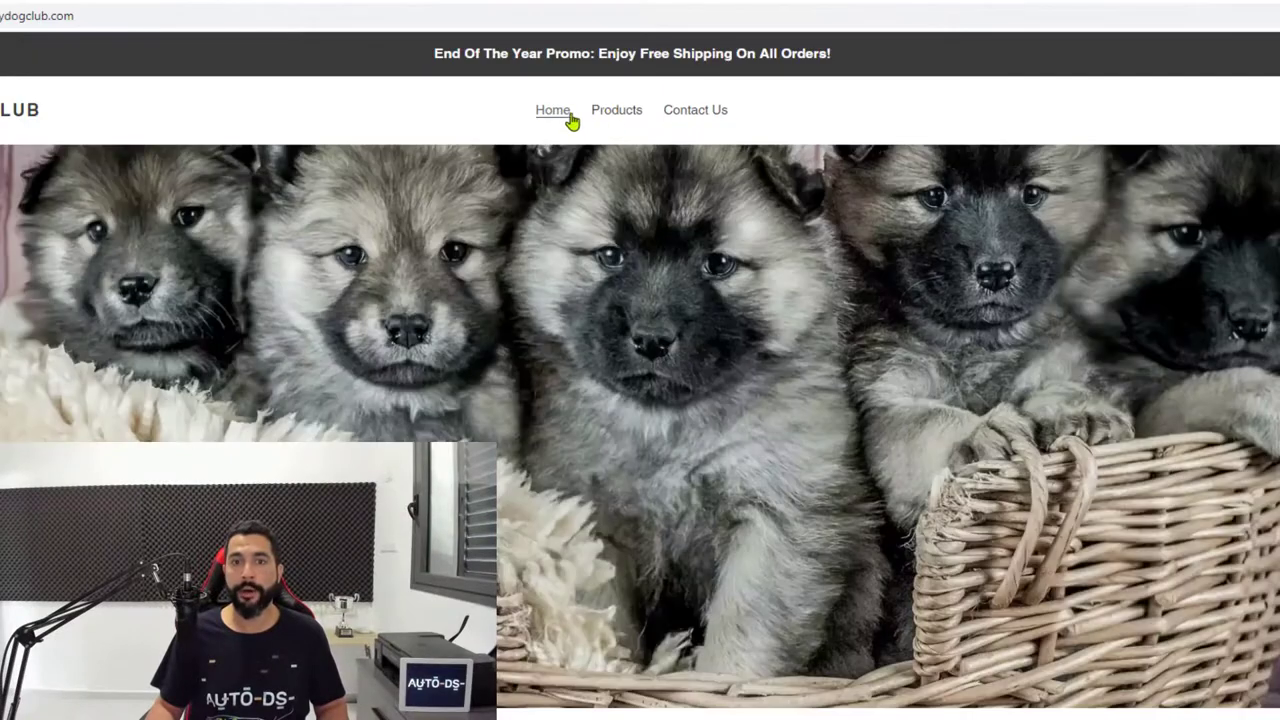
click(626, 116)
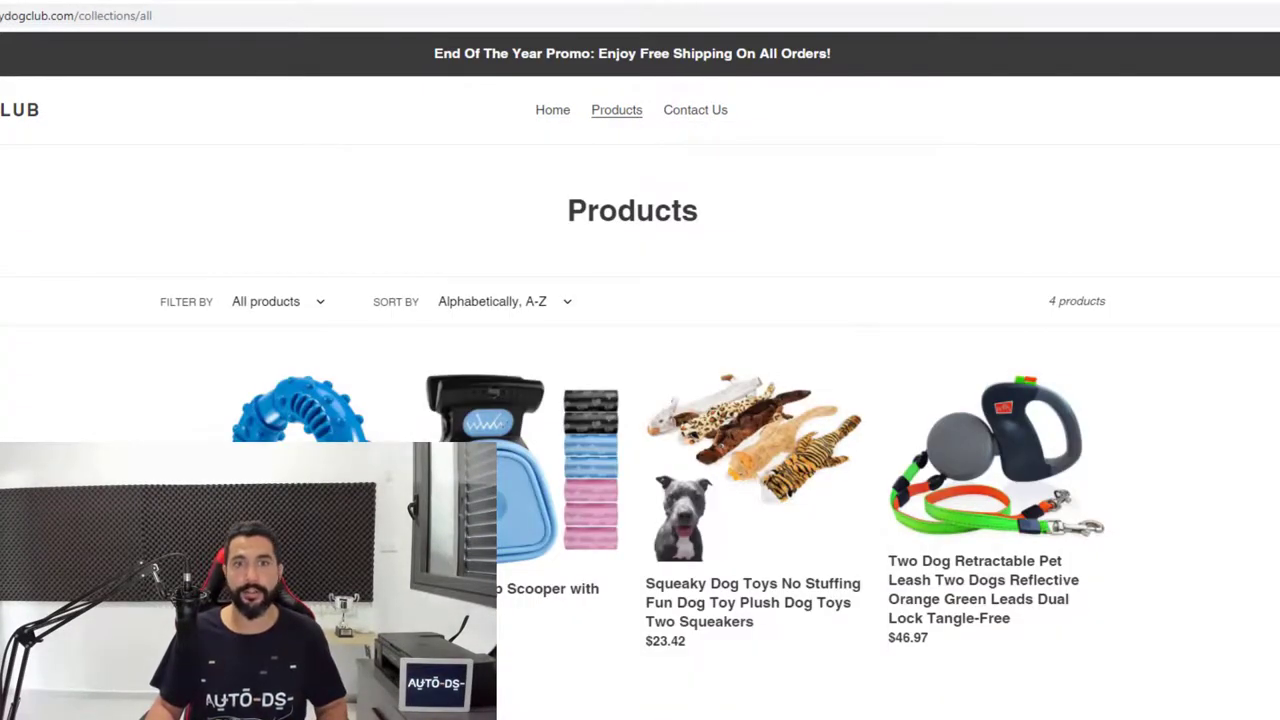
key(alt+Left)
click(694, 122)
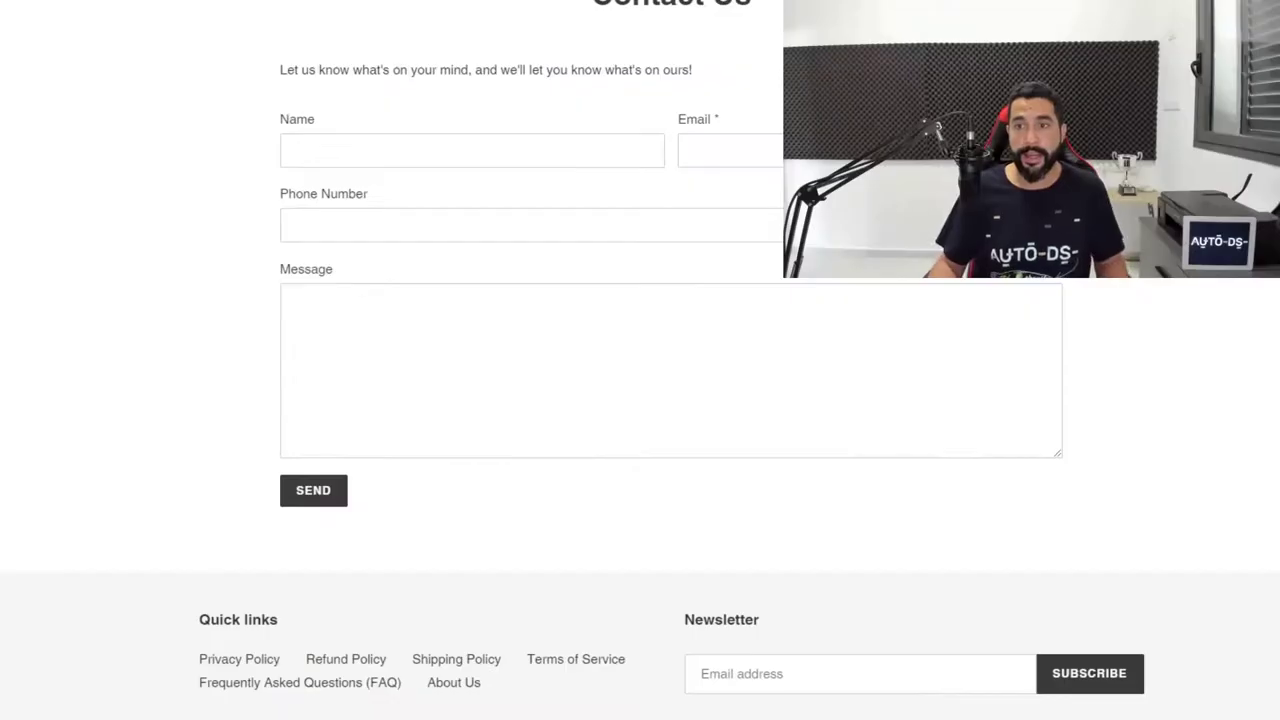
Open the footer's Refund Policy page, follow its Contact Us link, and return home via the logo.
scroll(640, 400, down, 3)
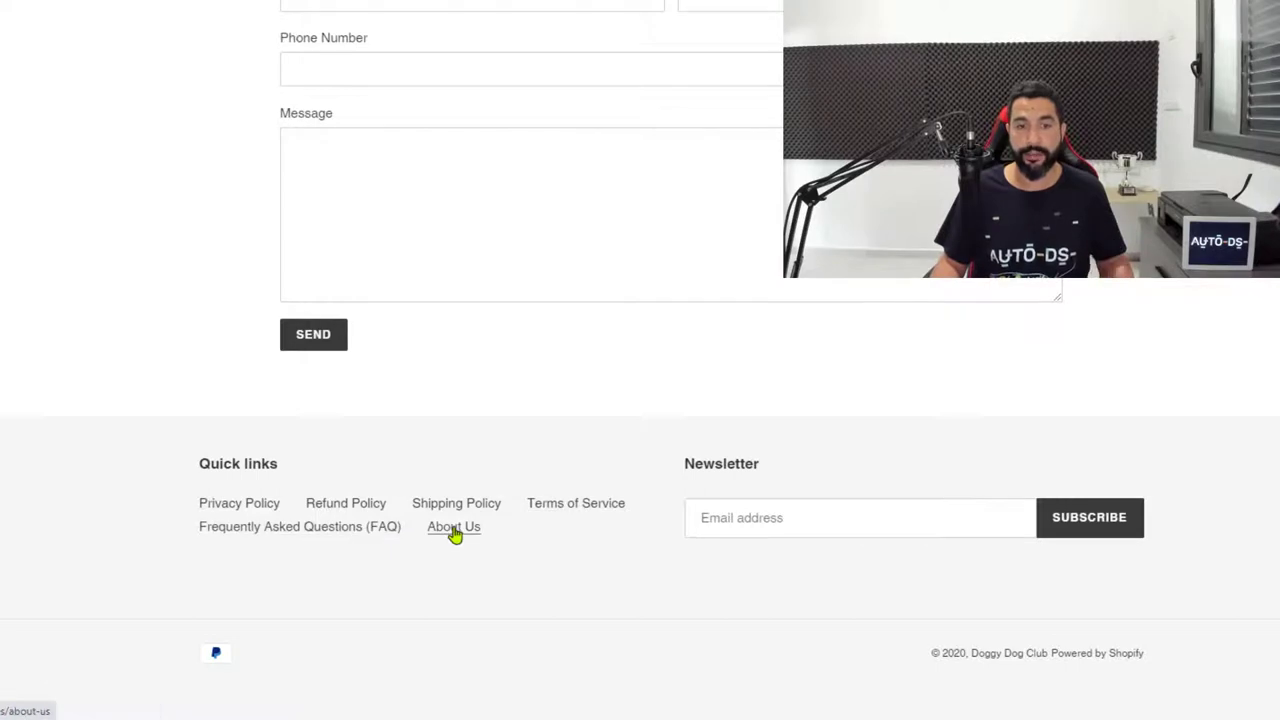
click(346, 503)
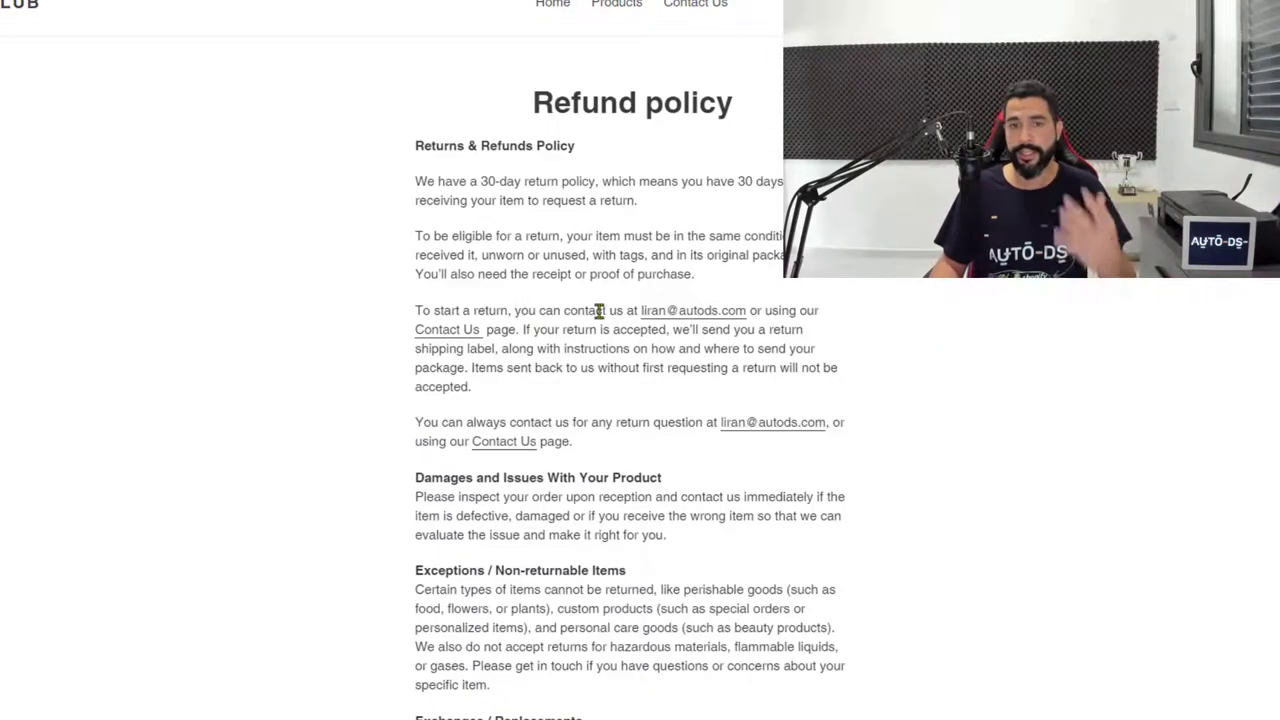
click(450, 330)
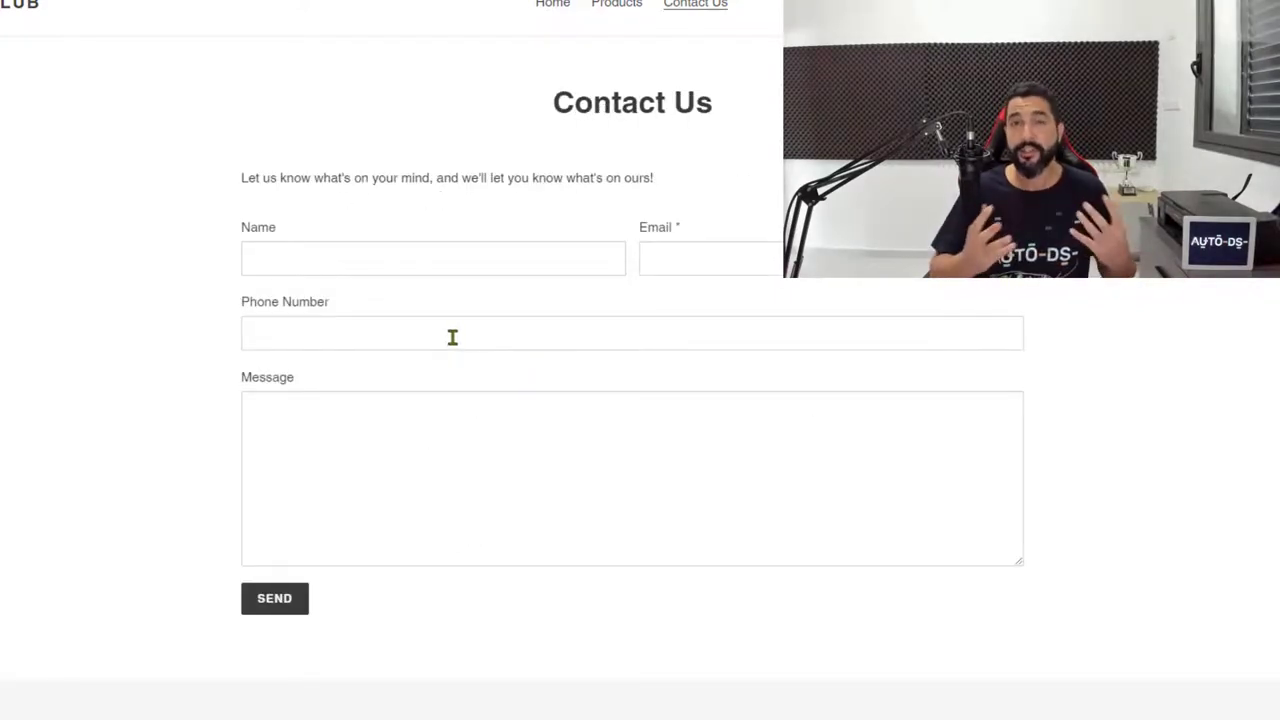
click(101, 95)
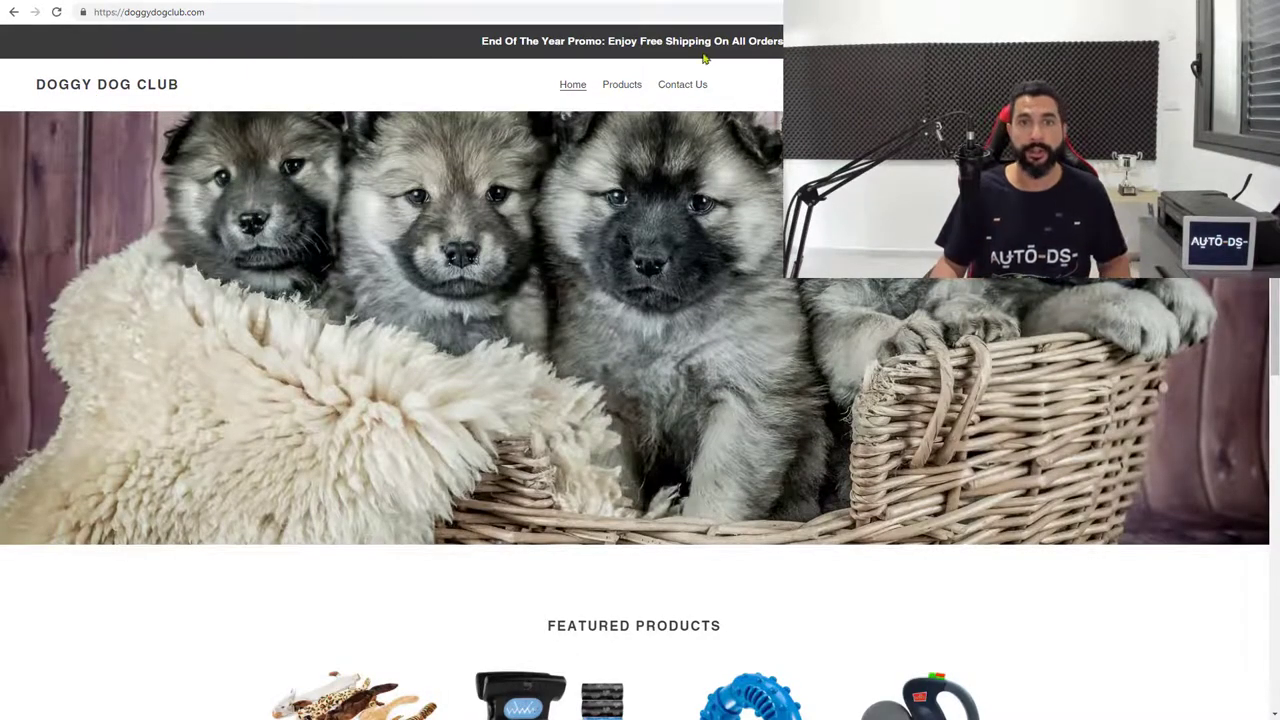
Inspect the home page footer's two newsletter email fields, after highlighting the free shipping promo.
drag(479, 42, 783, 42)
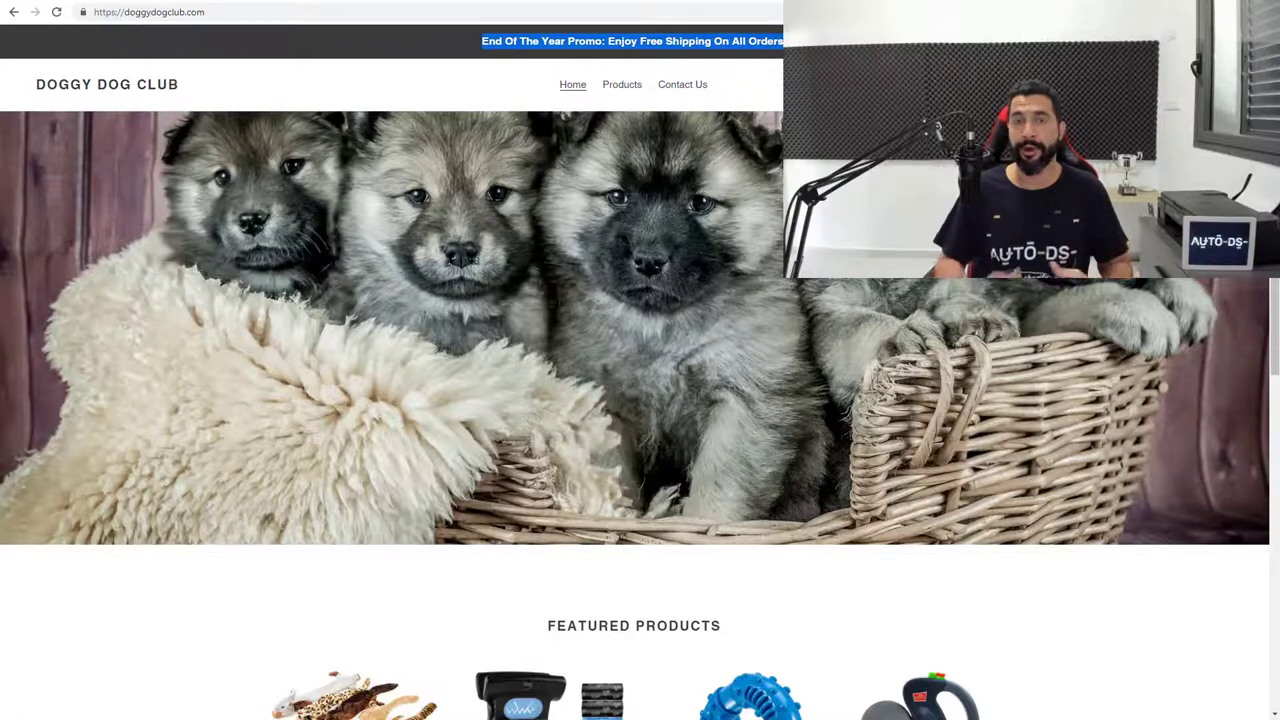
scroll(640, 400, down, 2)
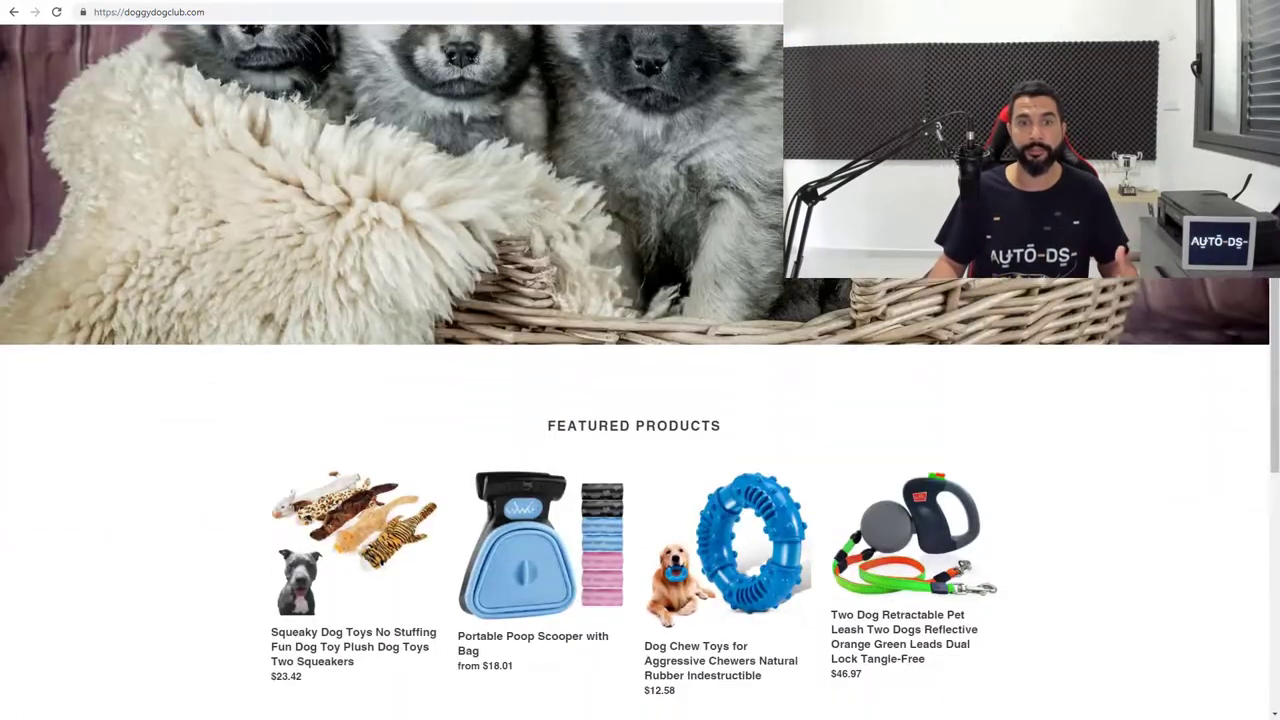
scroll(640, 400, up, 2)
scroll(640, 400, down, 5)
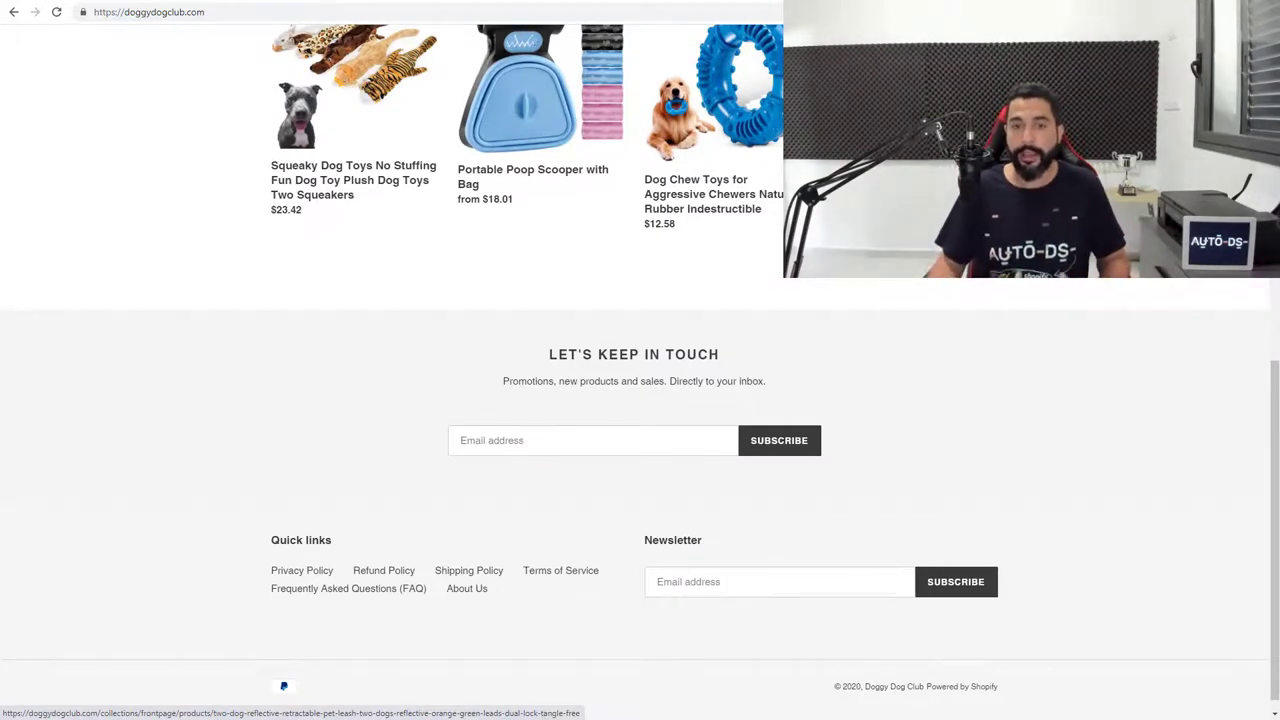
click(621, 445)
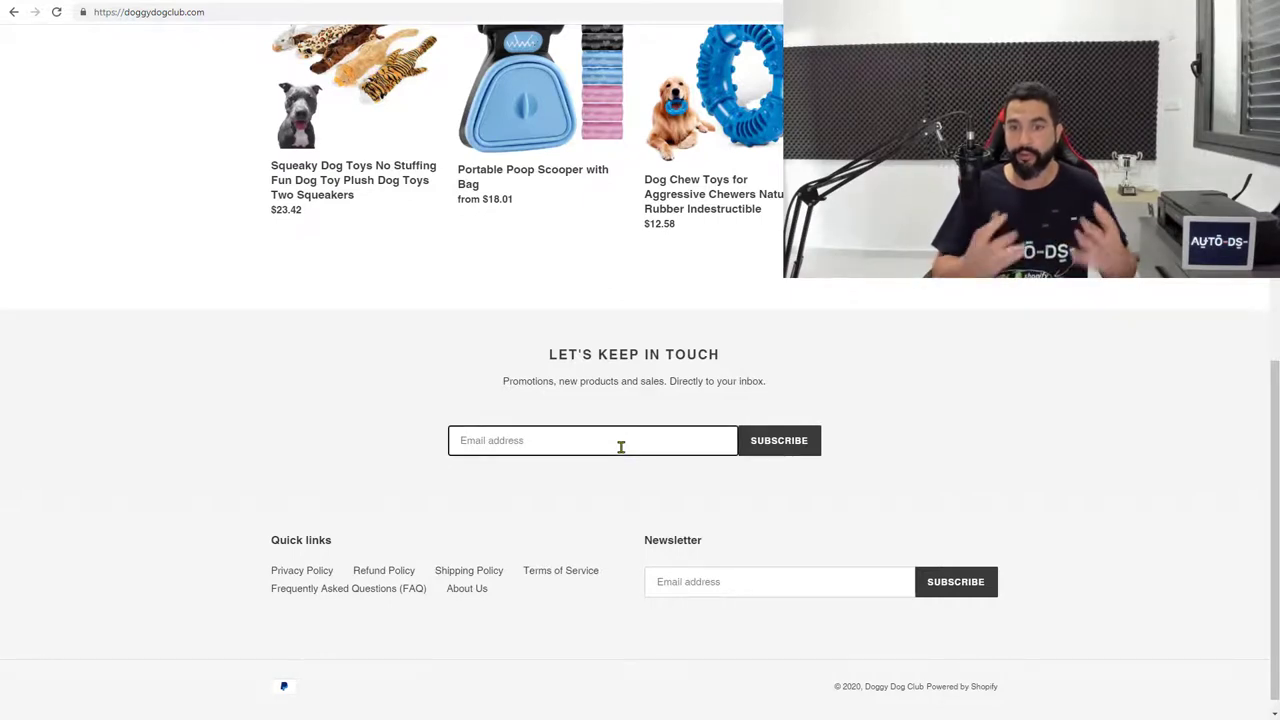
click(716, 581)
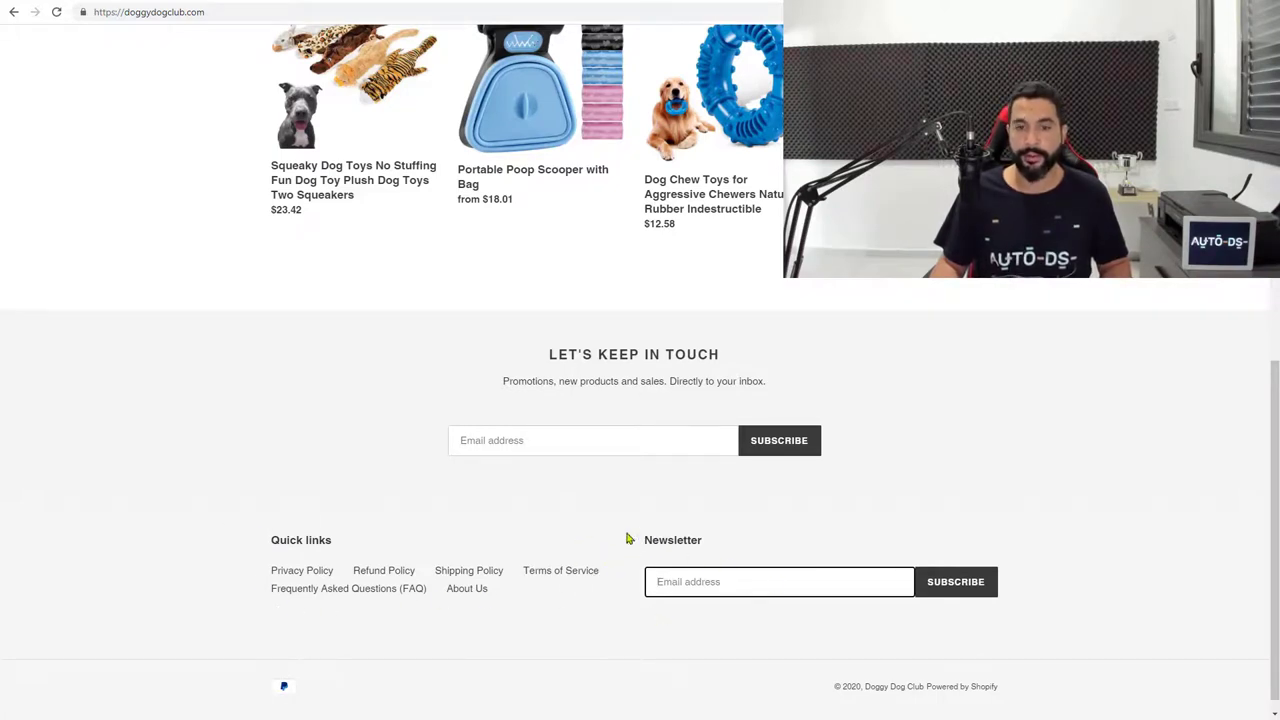
Customize the Debut theme and remove the Newsletter block from its Footer section.
click(221, 3)
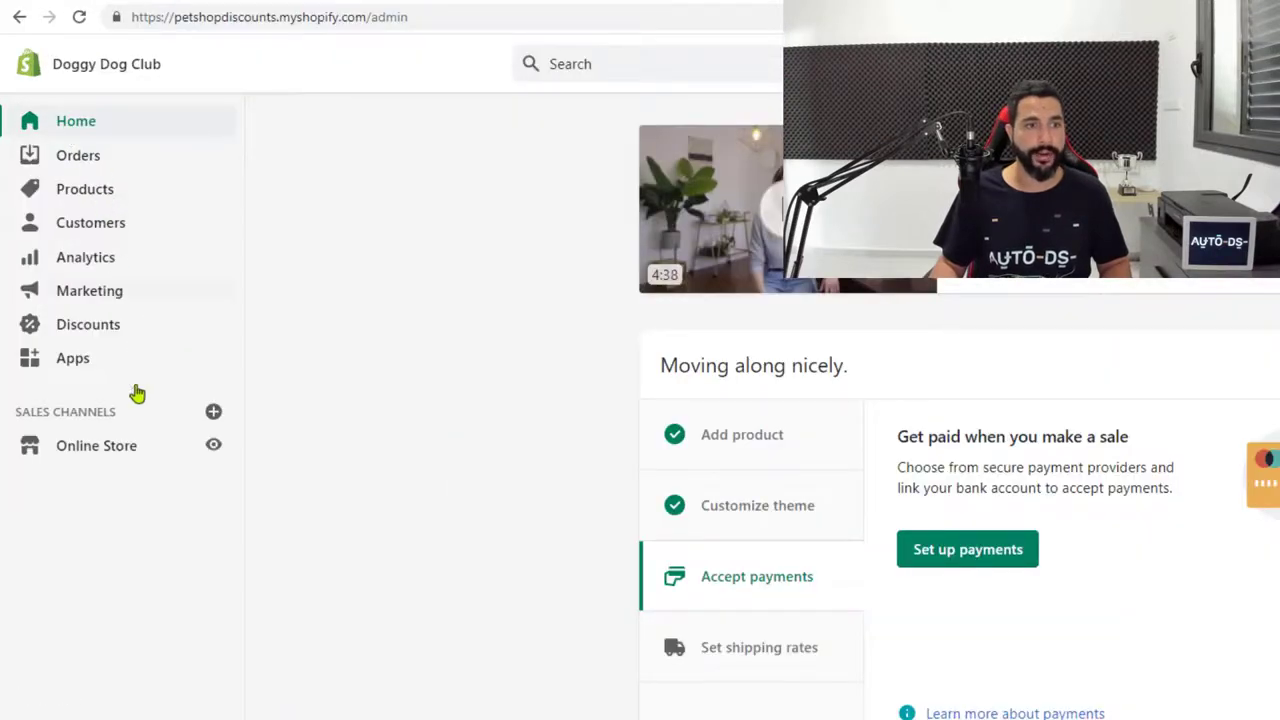
click(100, 455)
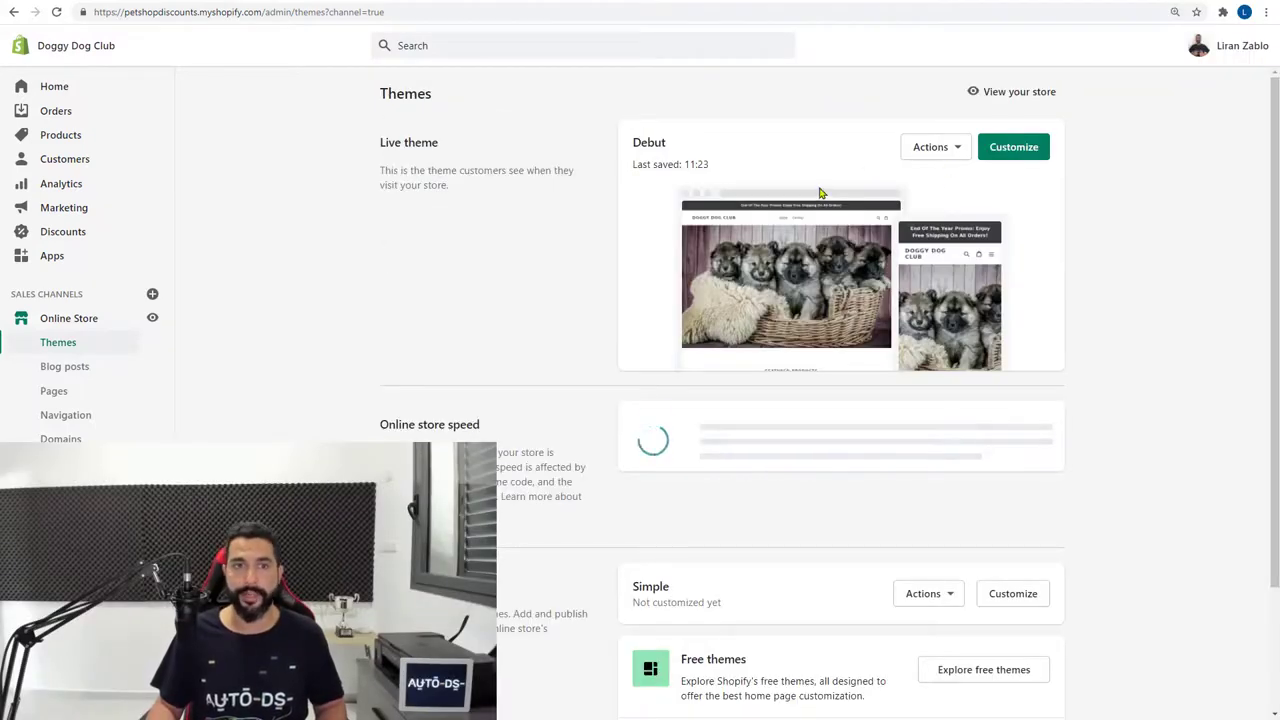
click(1015, 155)
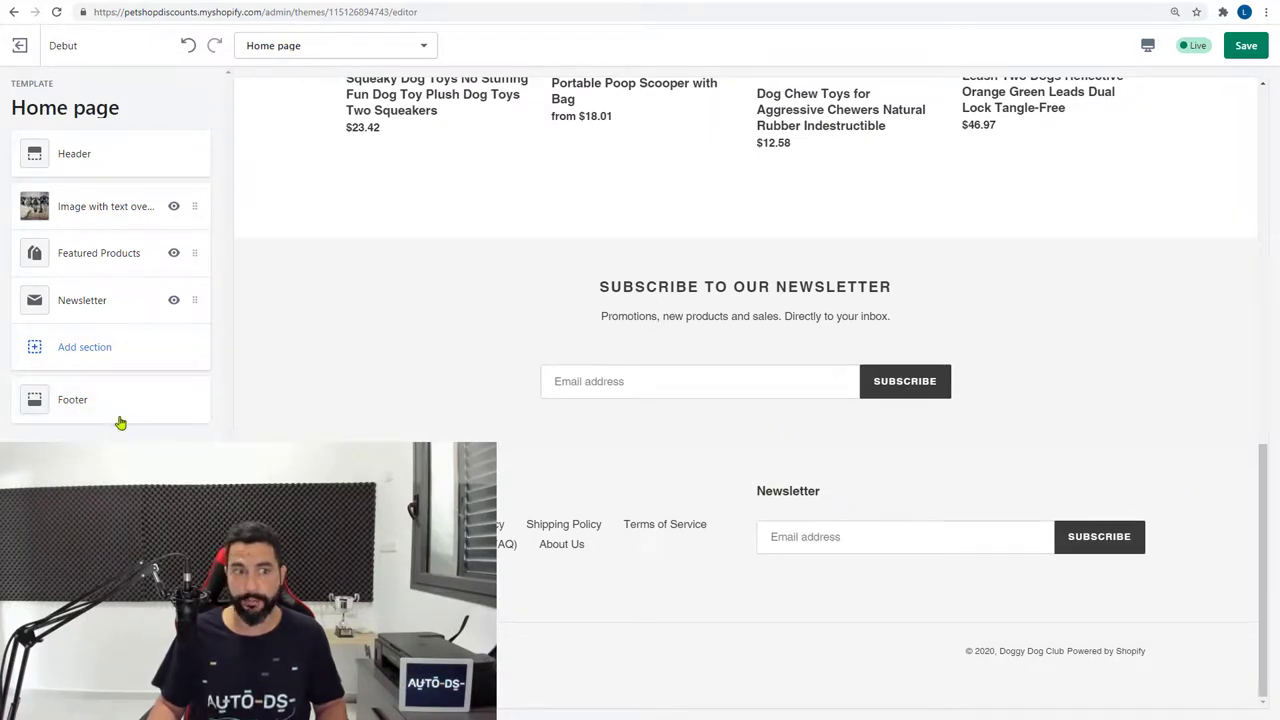
click(90, 405)
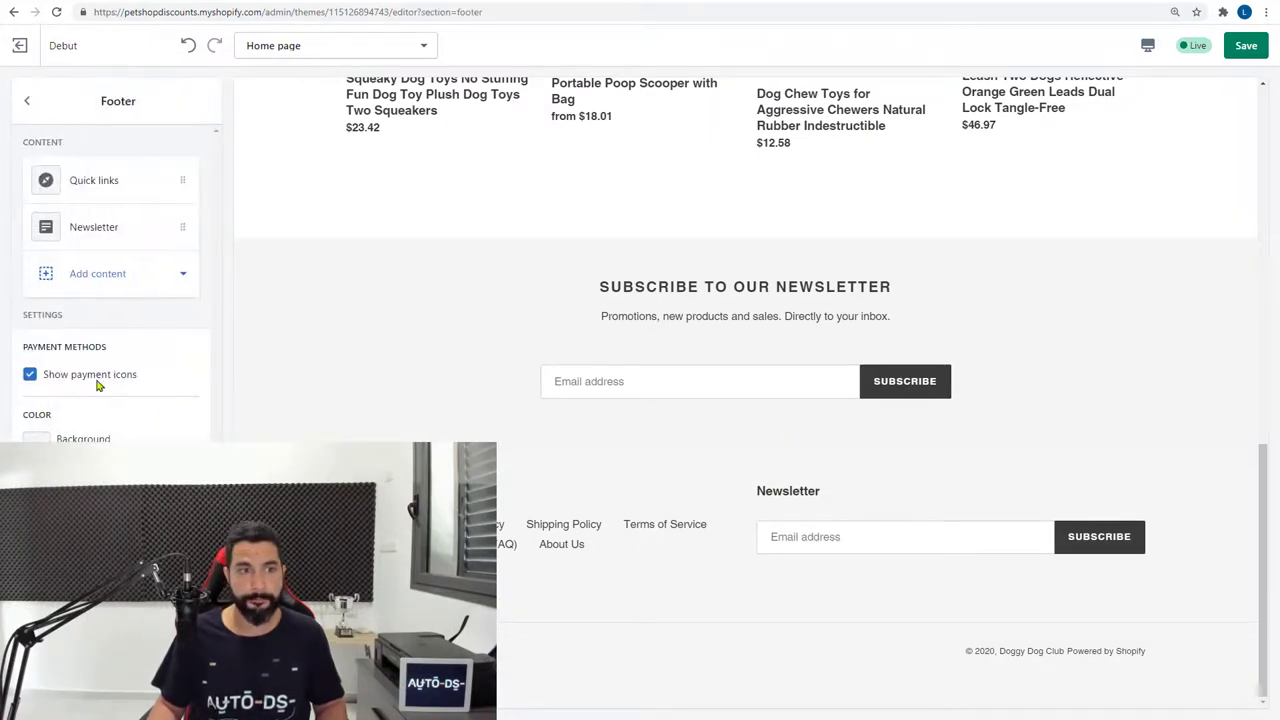
click(103, 232)
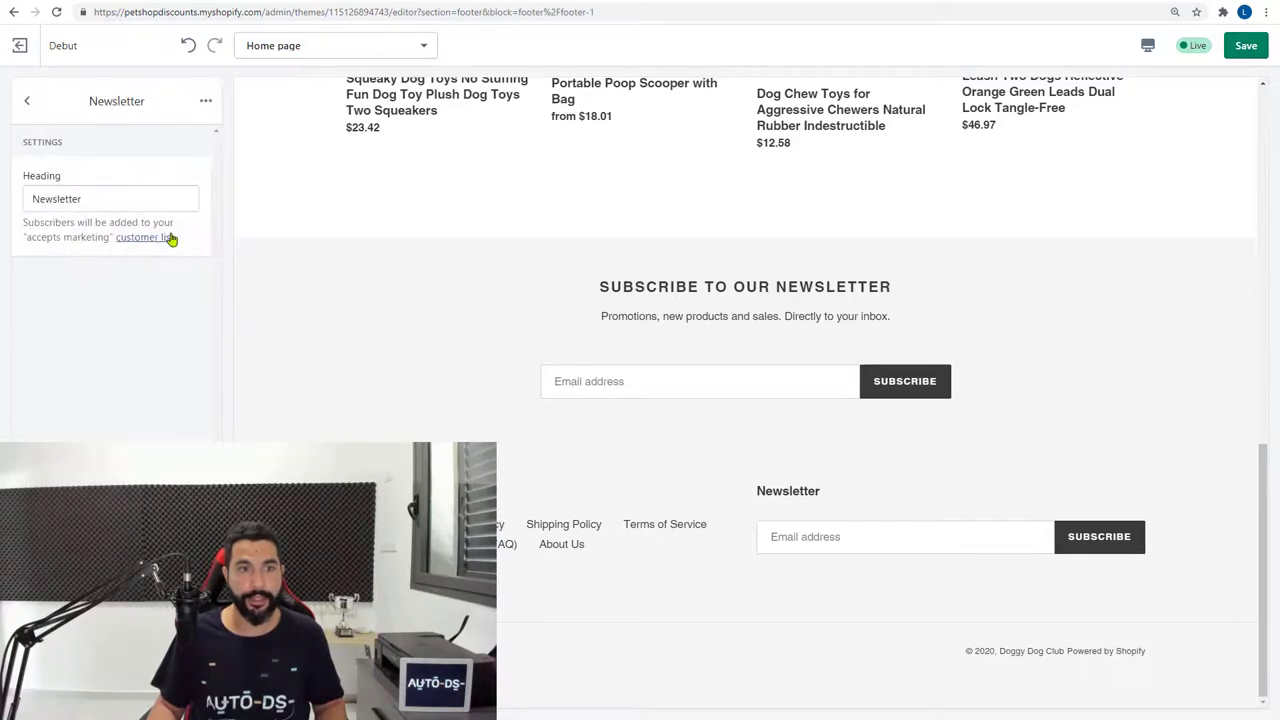
click(205, 101)
click(172, 139)
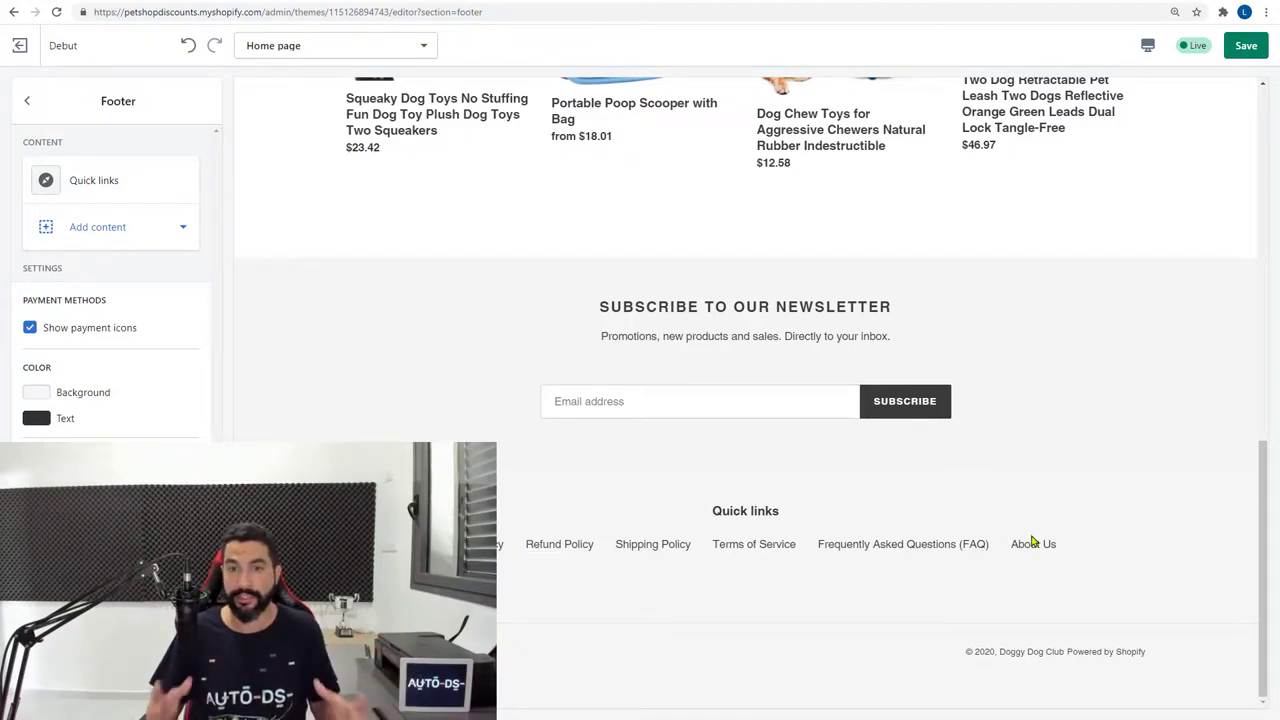
scroll(746, 491, up, 2)
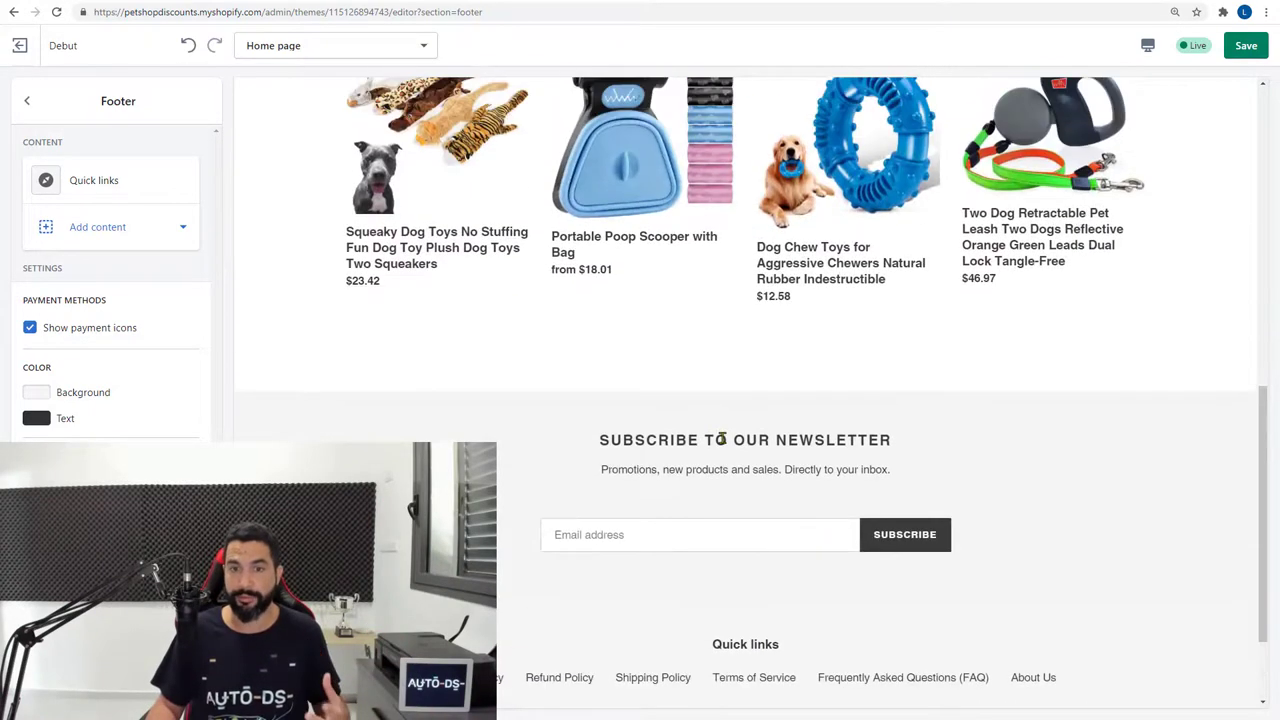
scroll(713, 452, up, 10)
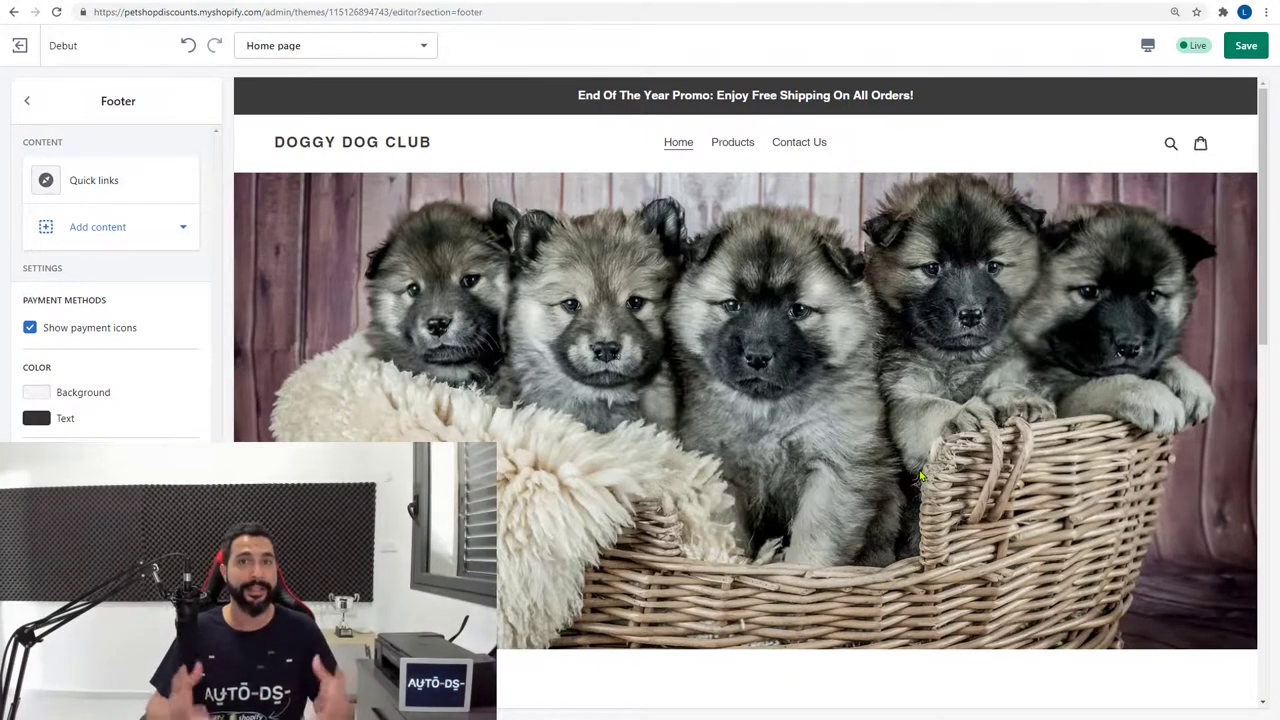
Undo the removal so the Debut footer's Newsletter block reappears beside Quick links.
key(ctrl+z)
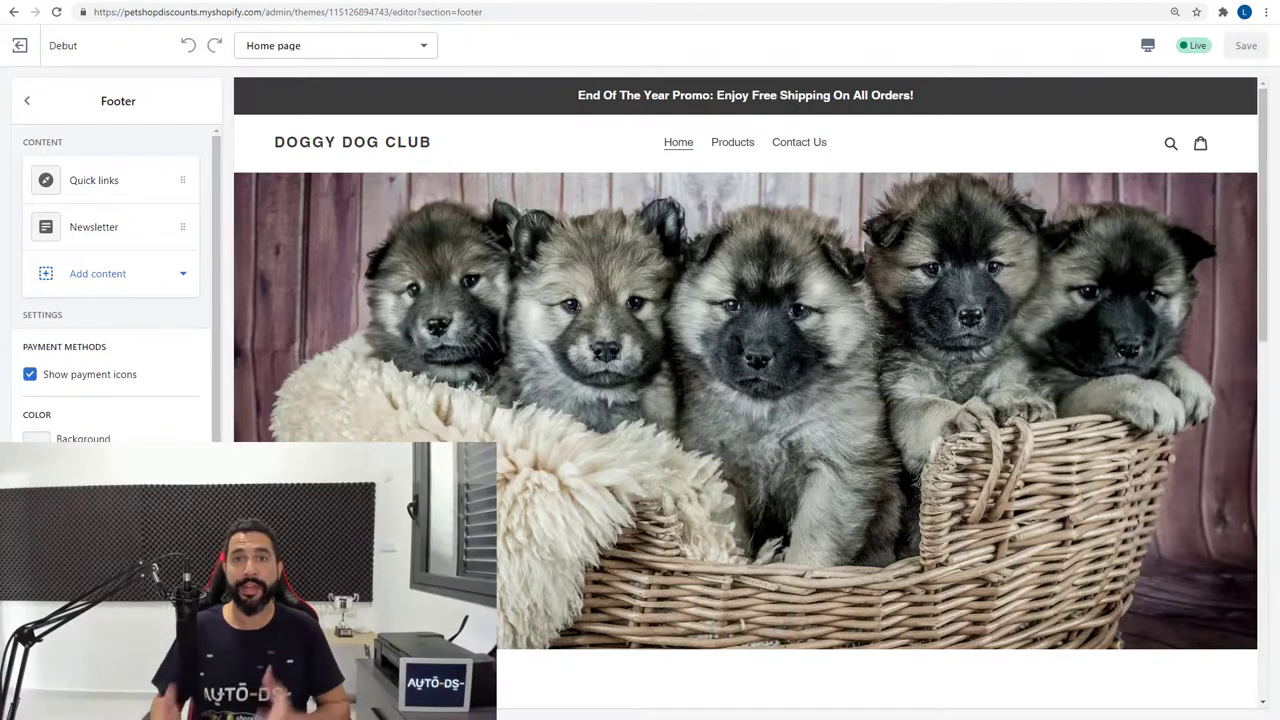